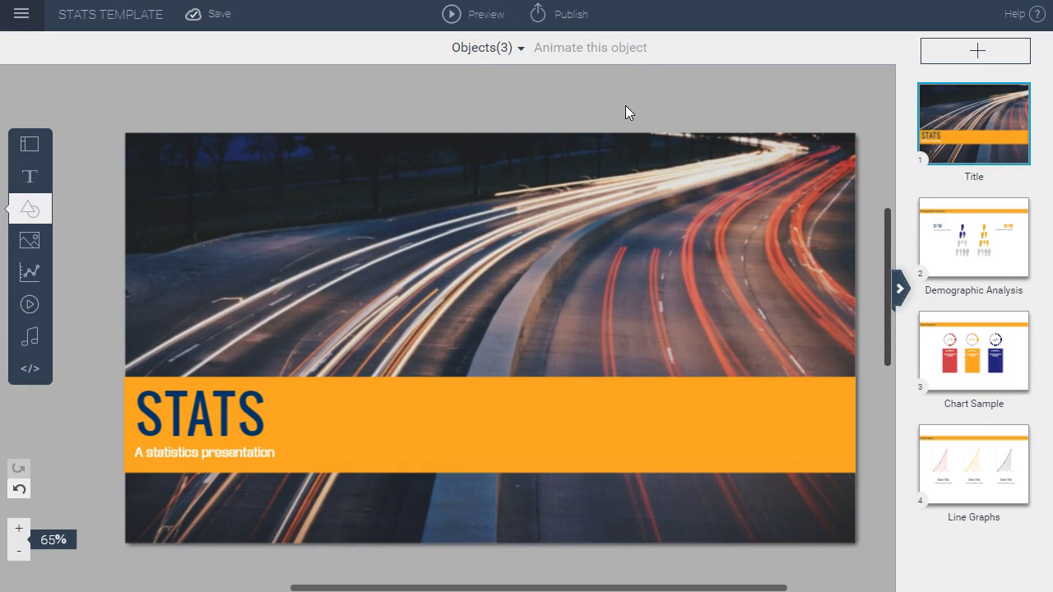
# Step: Insert a Chart Sample slide from the Theme Library at the end of the Stats deck
pyautogui.click(933, 47)
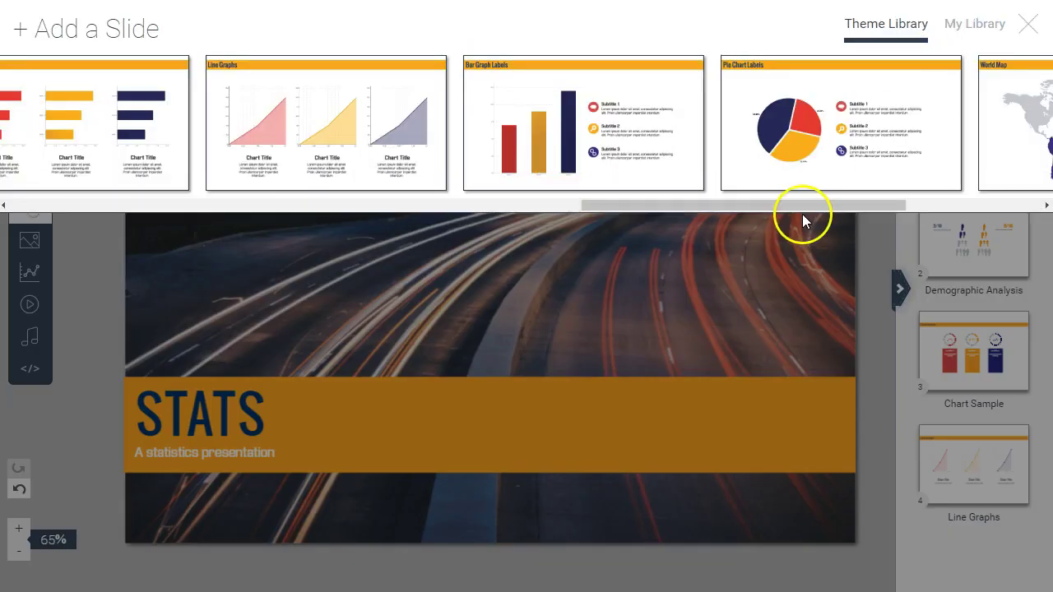
pyautogui.moveTo(796, 205); pyautogui.dragTo(415, 241)
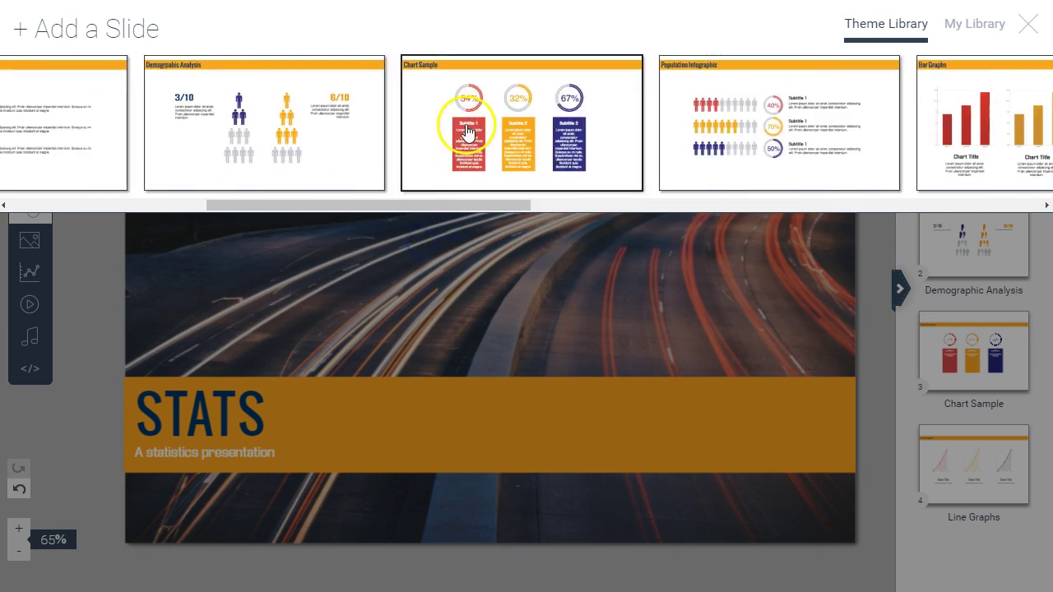
pyautogui.click(466, 123)
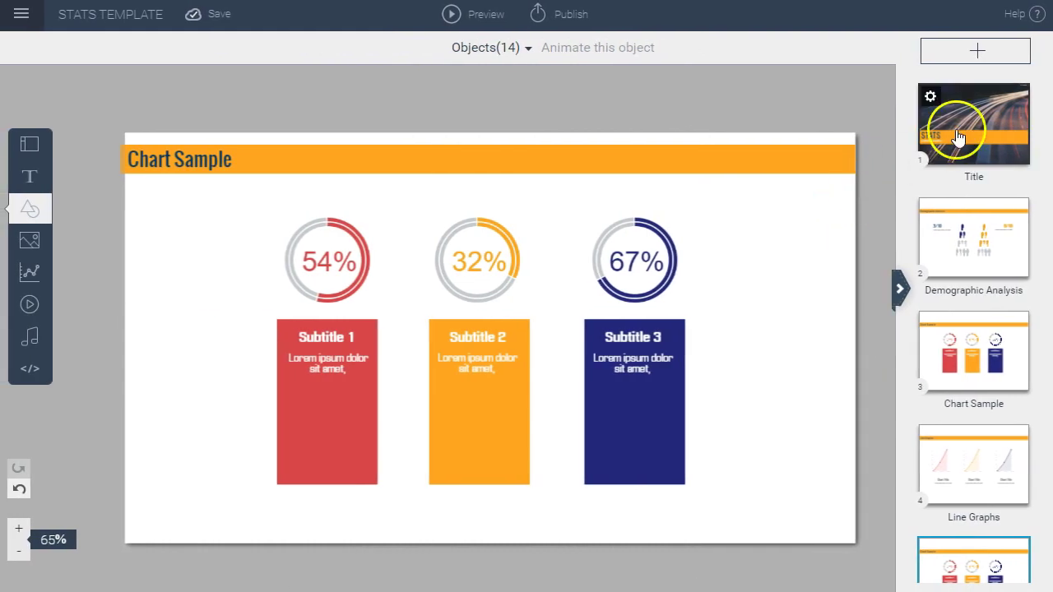
# Step: Replace the title slide's STATS heading with DEMOGRAPHICS
pyautogui.click(885, 141)
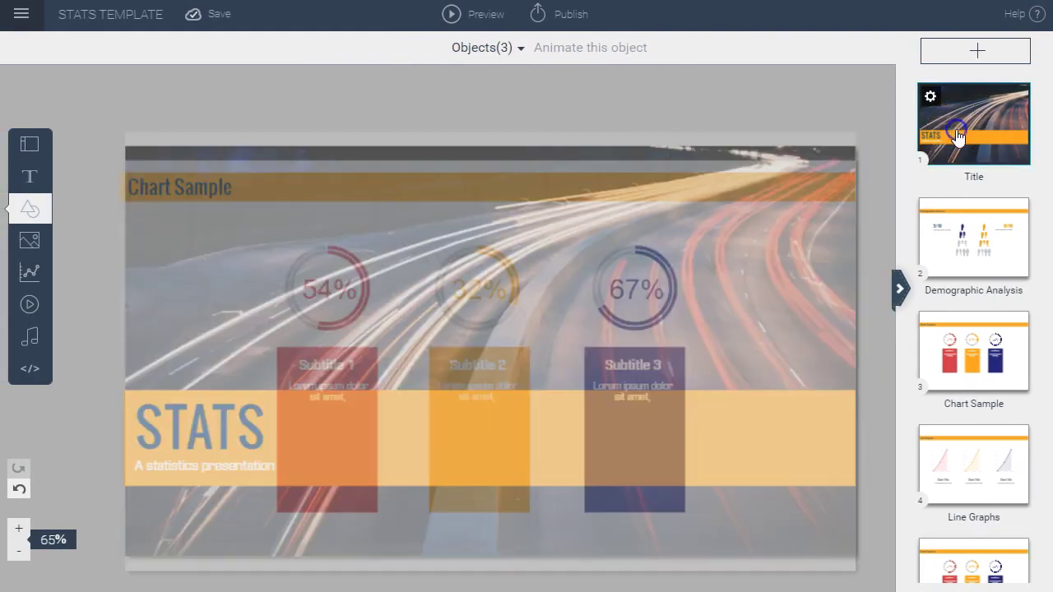
pyautogui.doubleClick(255, 416)
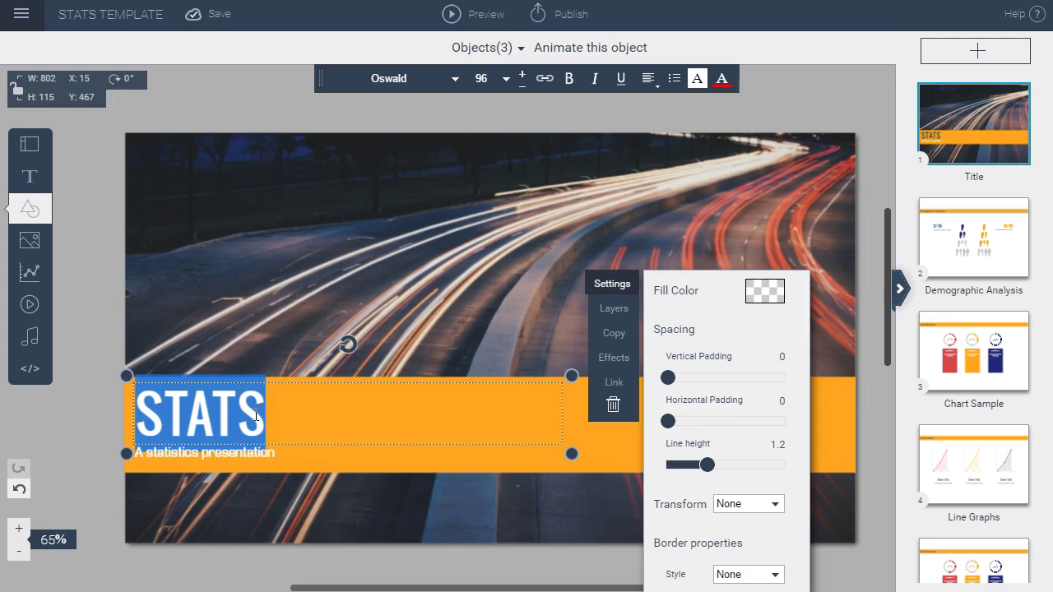
pyautogui.write('DEMOGRAPHICS')
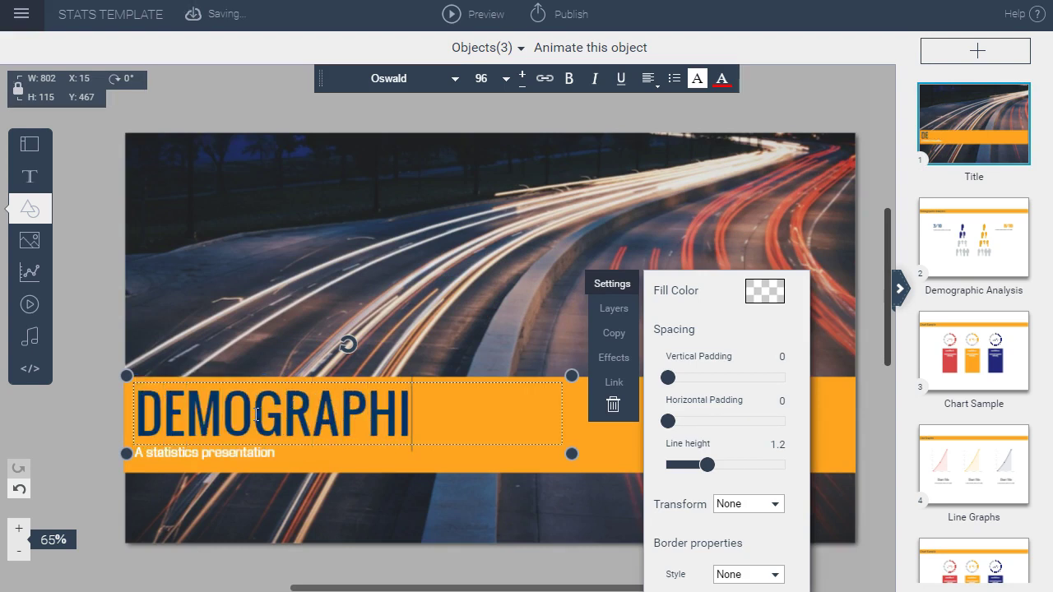
pyautogui.click(440, 267)
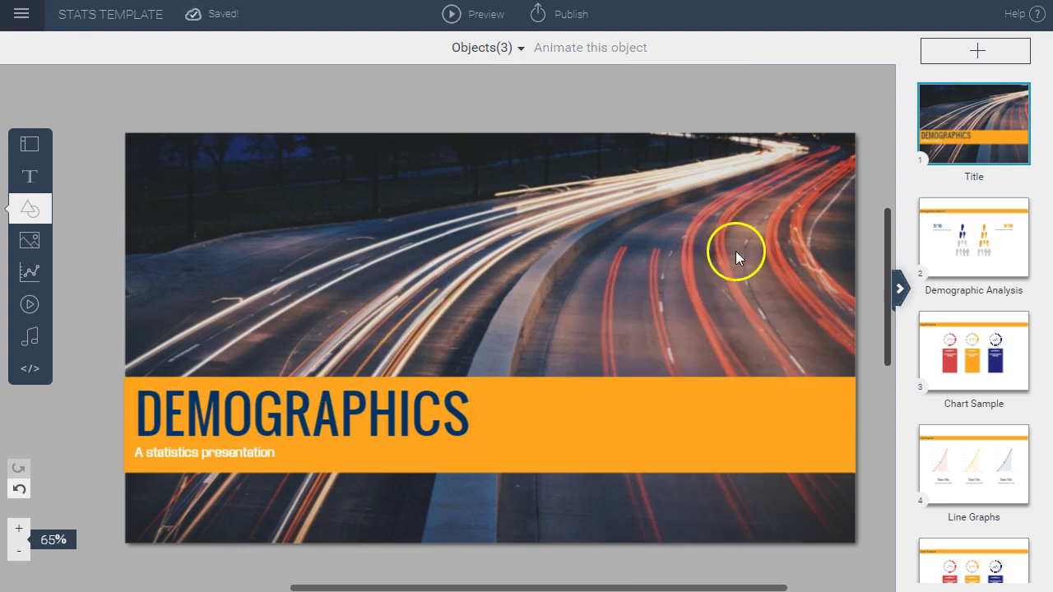
pyautogui.click(935, 245)
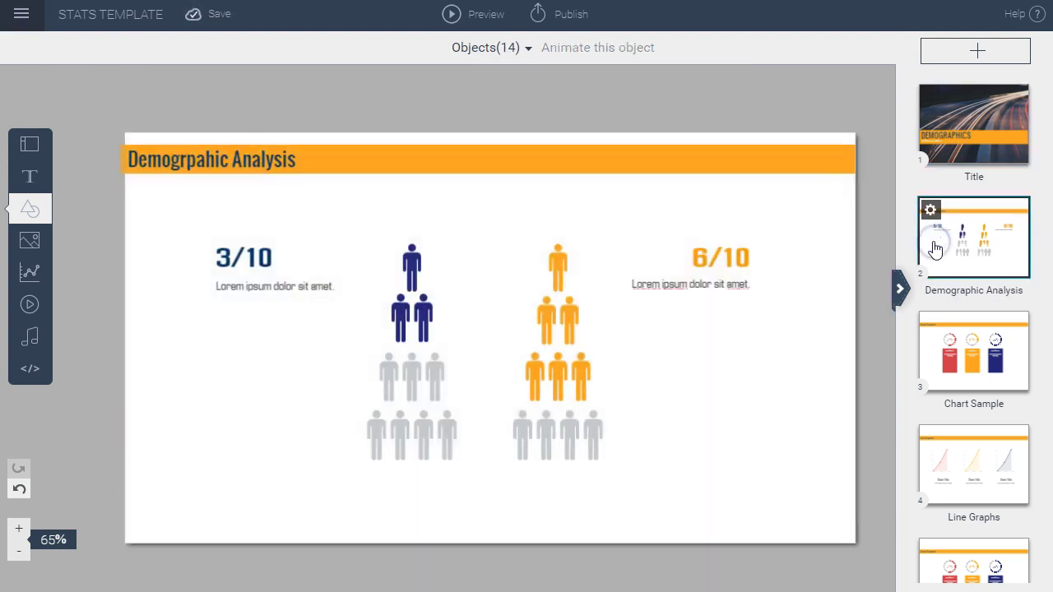
# Step: Change the caption under 6/10 to 'live in urban areas' in Arial, size 24
pyautogui.doubleClick(730, 262)
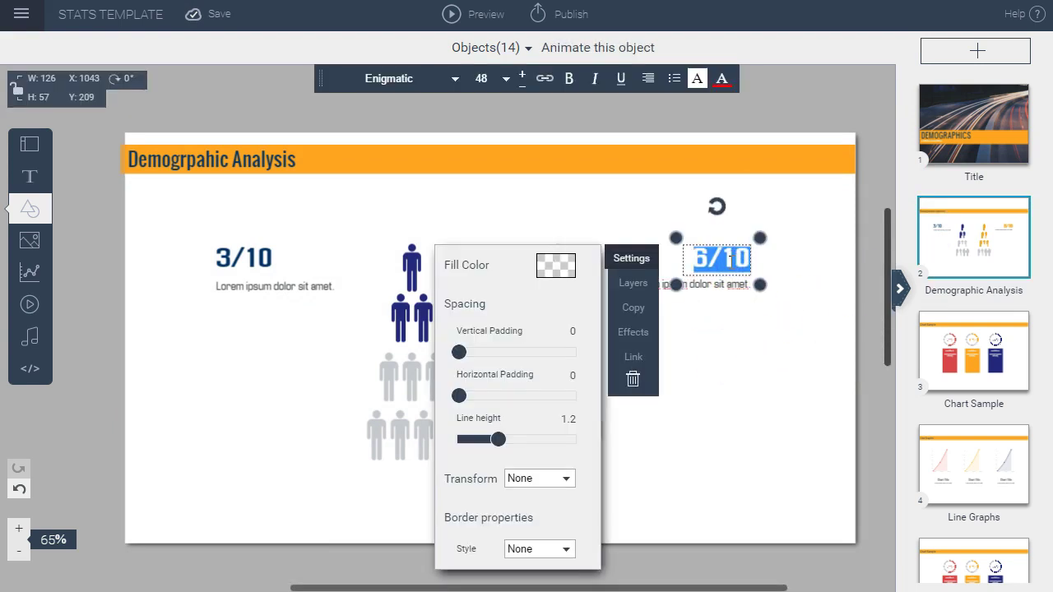
pyautogui.doubleClick(729, 286)
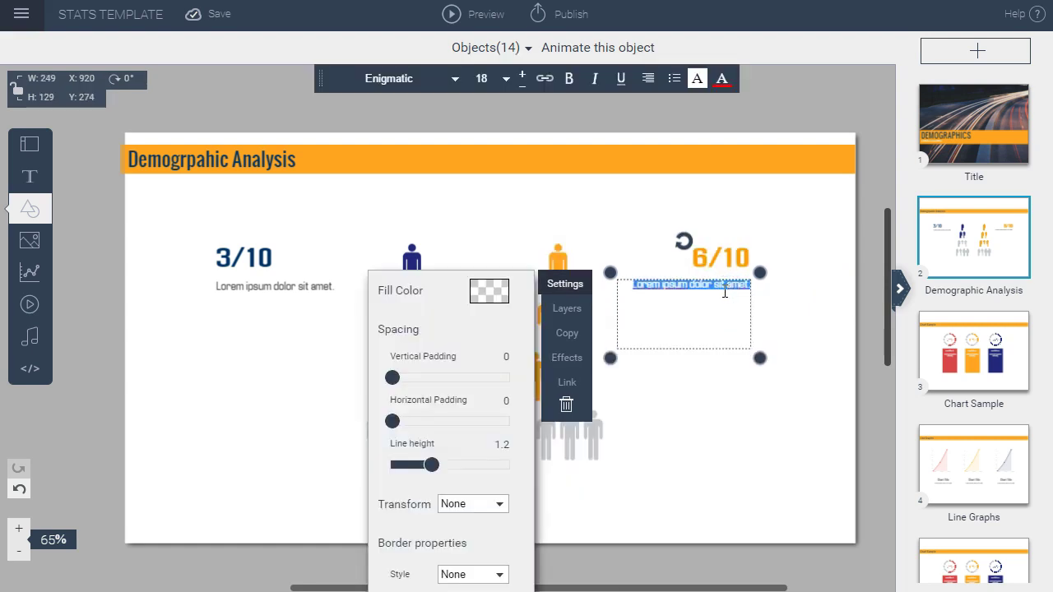
pyautogui.write('live in urban areas.')
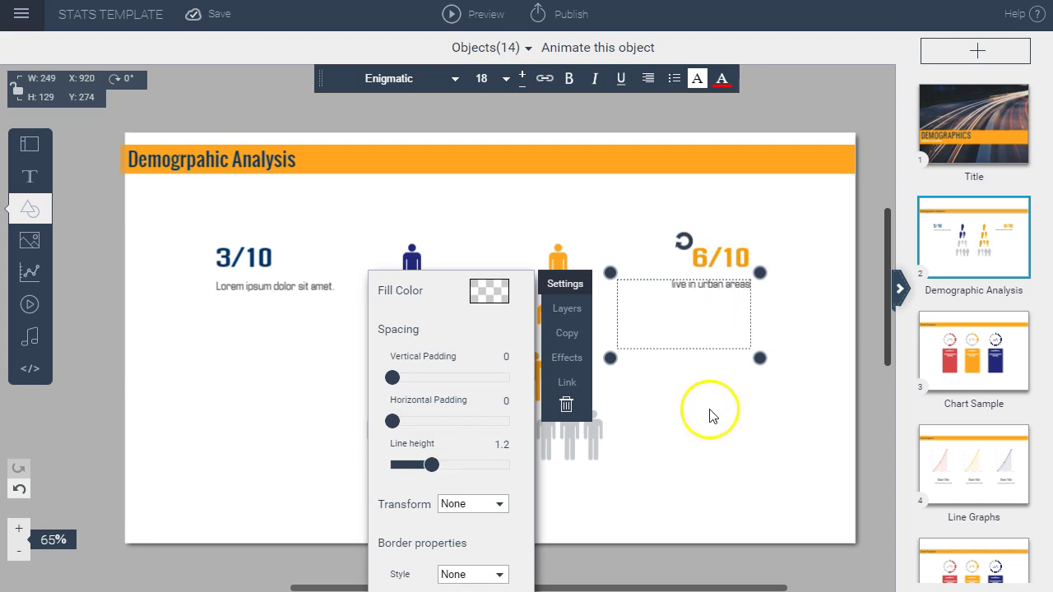
pyautogui.tripleClick(687, 287)
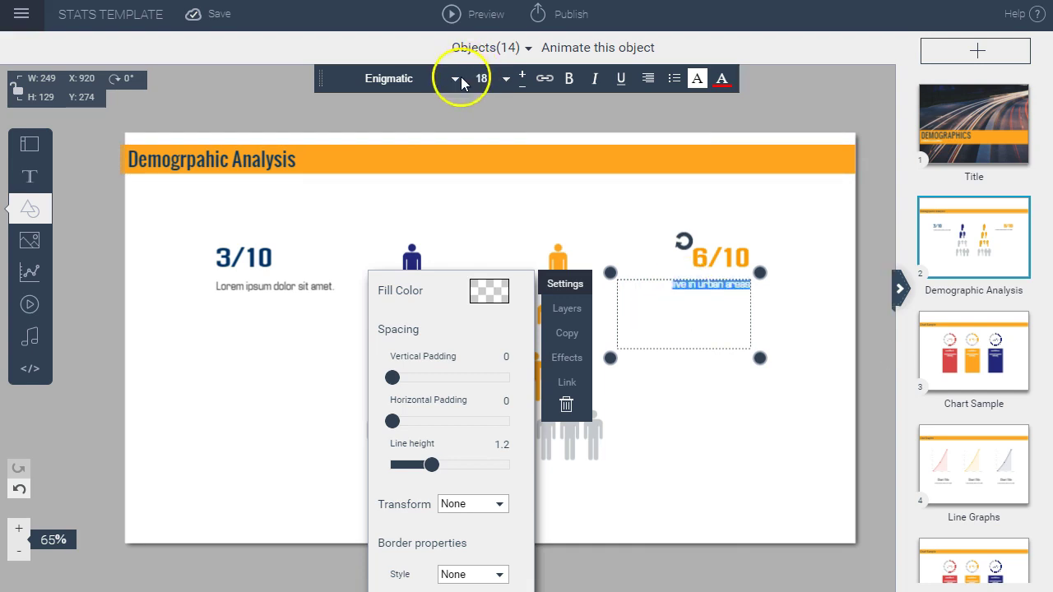
pyautogui.click(457, 78)
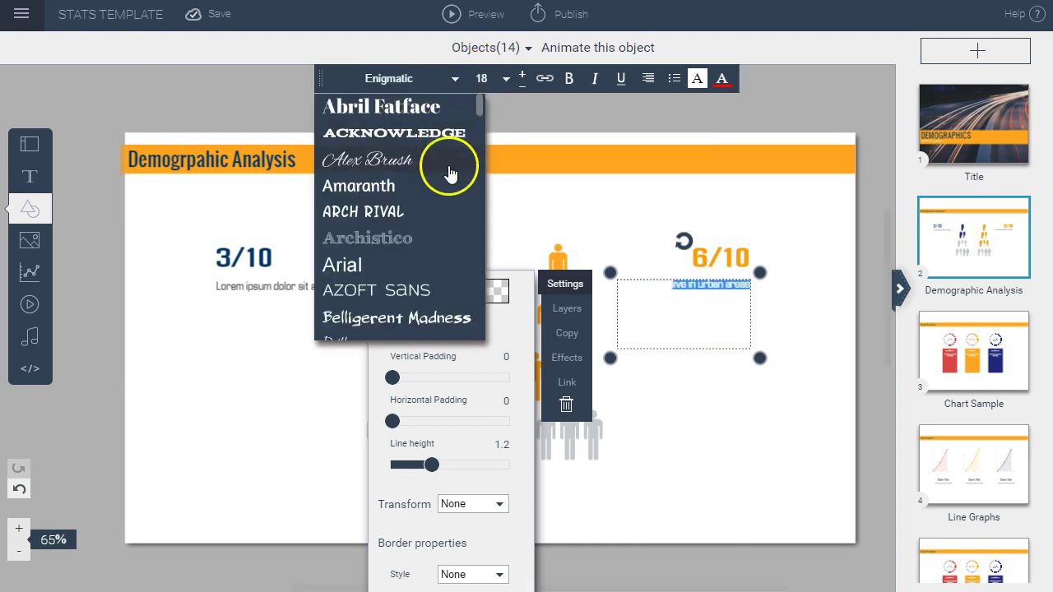
pyautogui.click(440, 264)
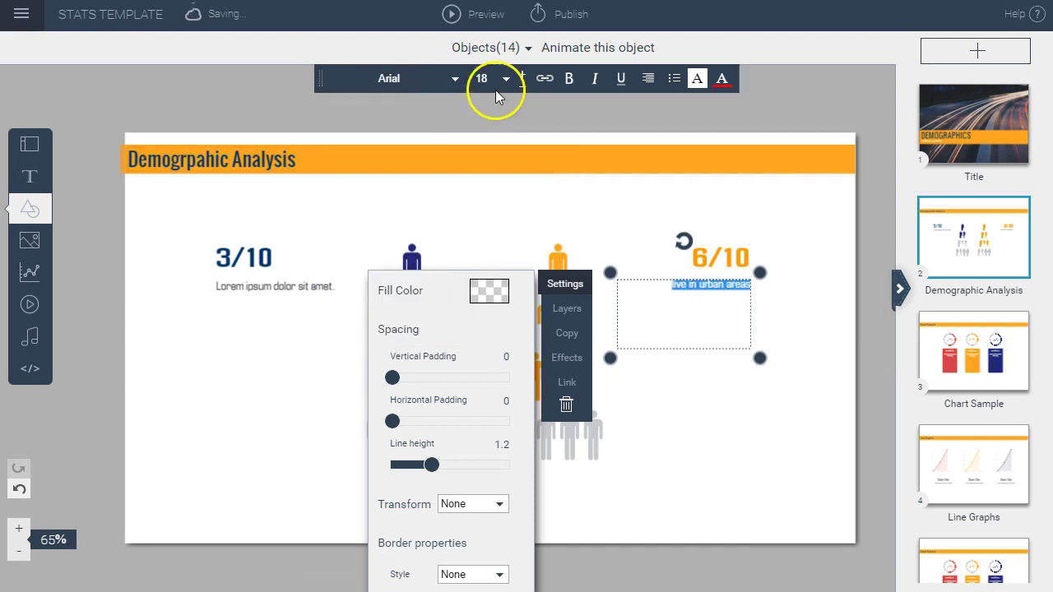
pyautogui.click(523, 76)
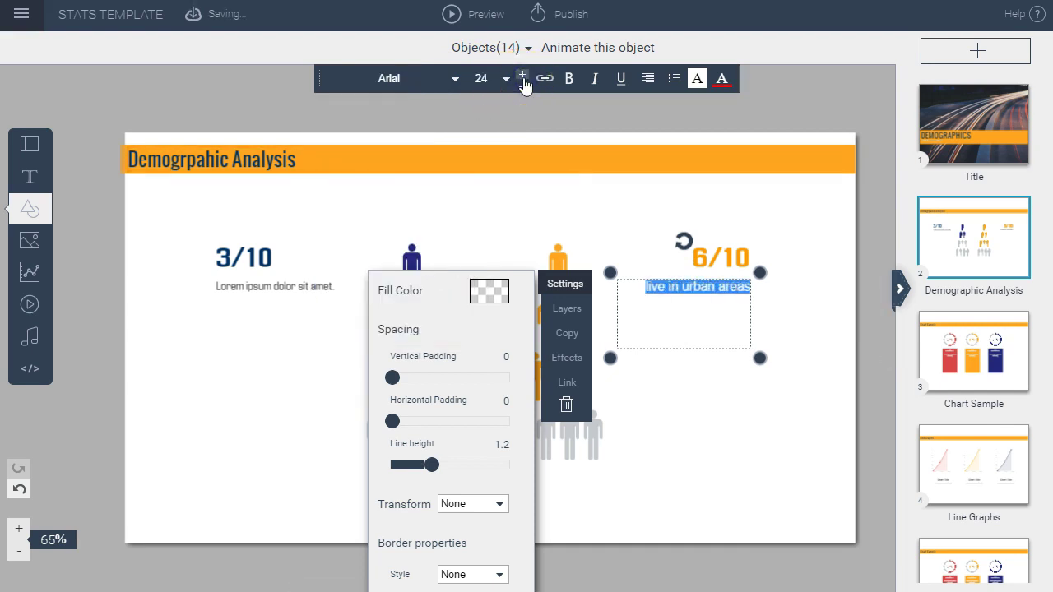
pyautogui.click(722, 78)
pyautogui.click(794, 154)
pyautogui.click(712, 195)
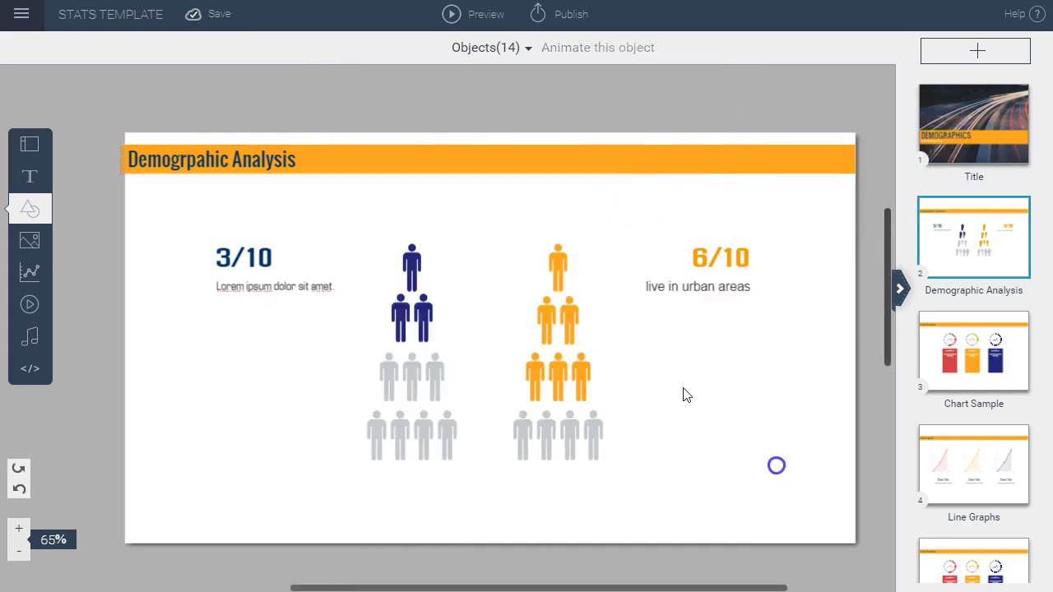
# Step: Select the right group's orange figure rows, from the bottom row up to the top figure
pyautogui.click(592, 426)
pyautogui.click(583, 388)
pyautogui.click(562, 276)
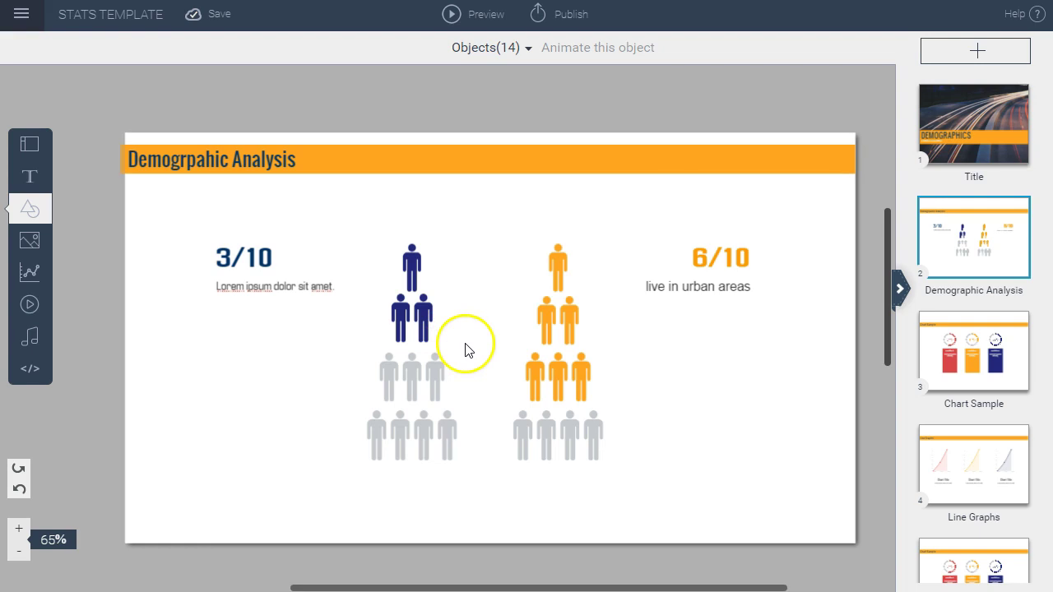
# Step: Make the left group's third figure row 4 per row, 4 icons, male figures in navy
pyautogui.click(432, 374)
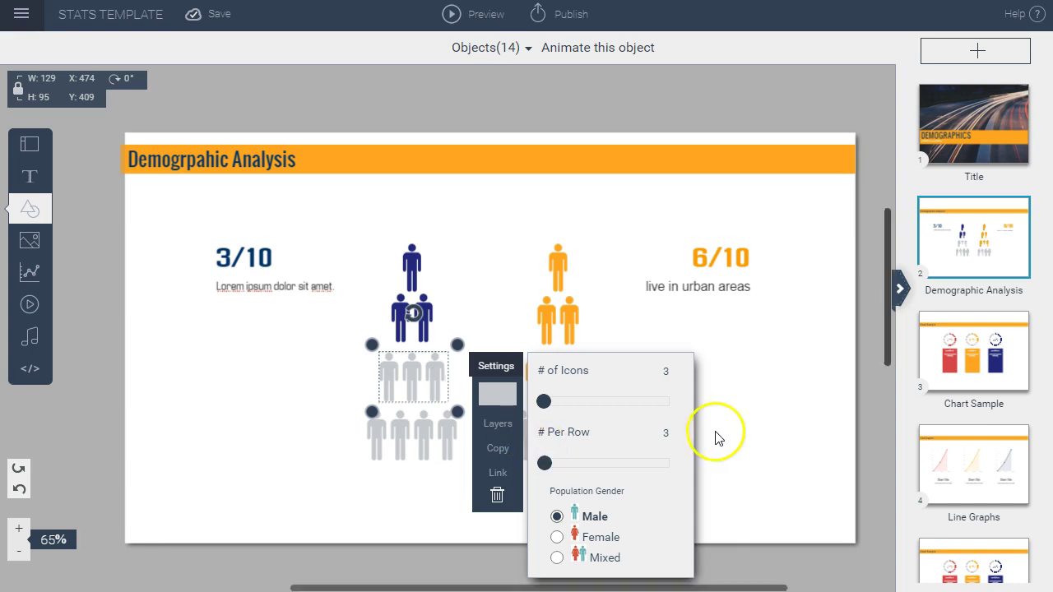
pyautogui.click(664, 431)
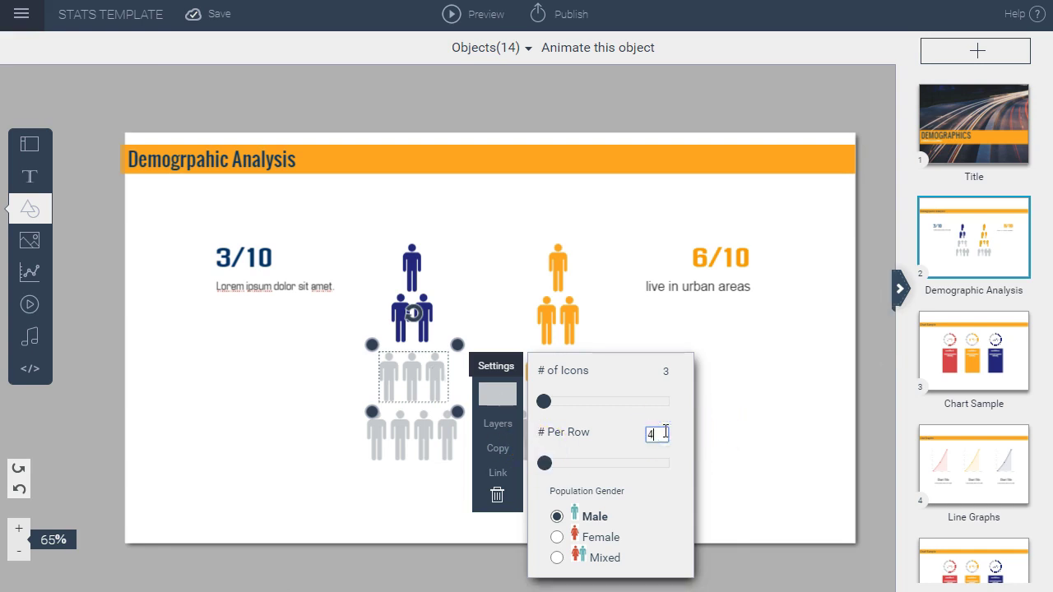
pyautogui.press('Return')
pyautogui.click(667, 373)
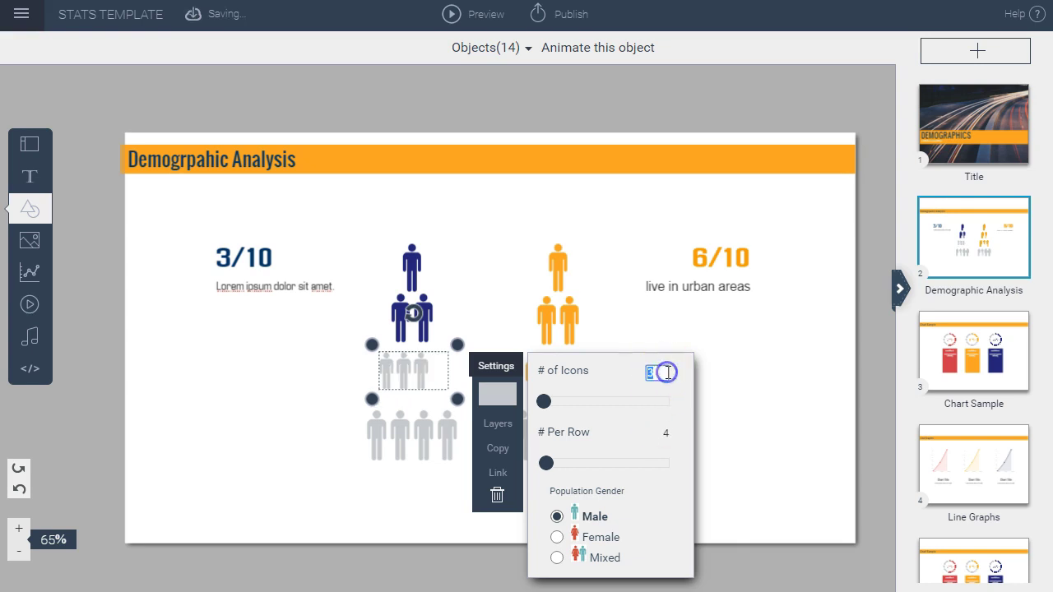
pyautogui.write('4')
pyautogui.press('Return')
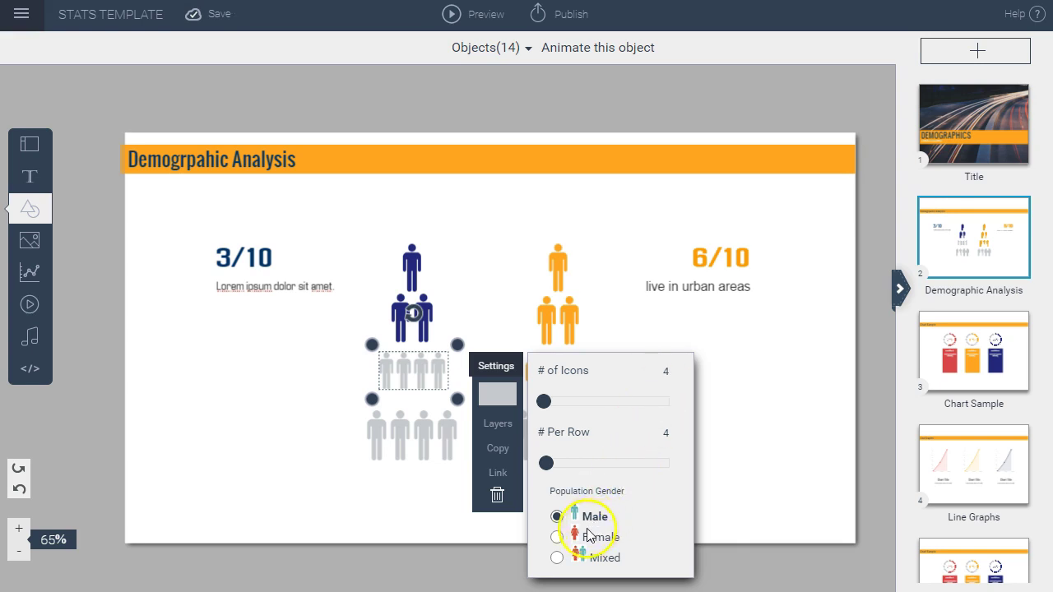
pyautogui.click(557, 558)
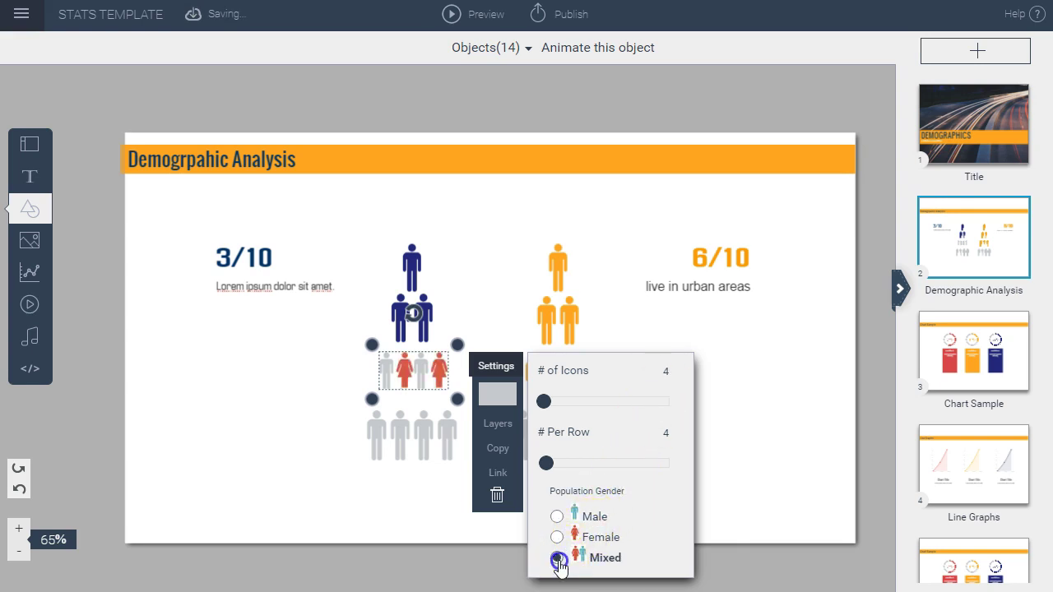
pyautogui.click(557, 517)
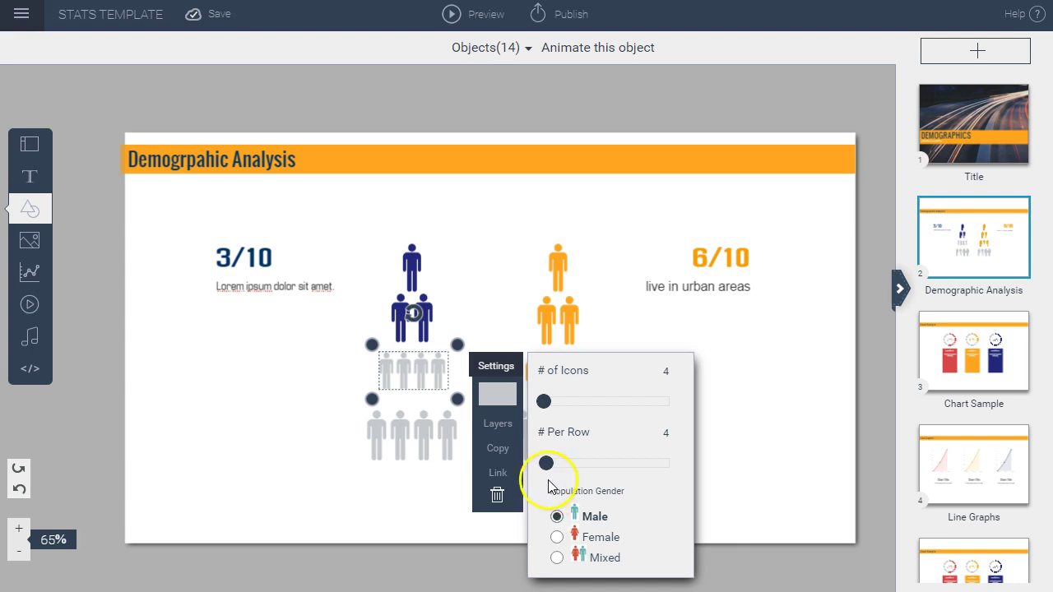
pyautogui.click(497, 395)
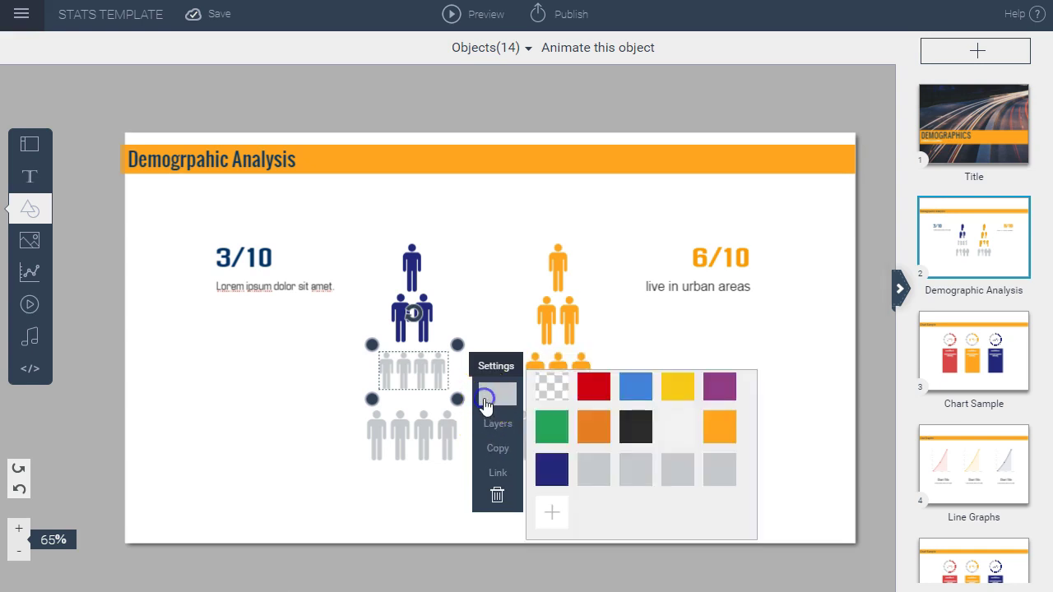
pyautogui.click(551, 470)
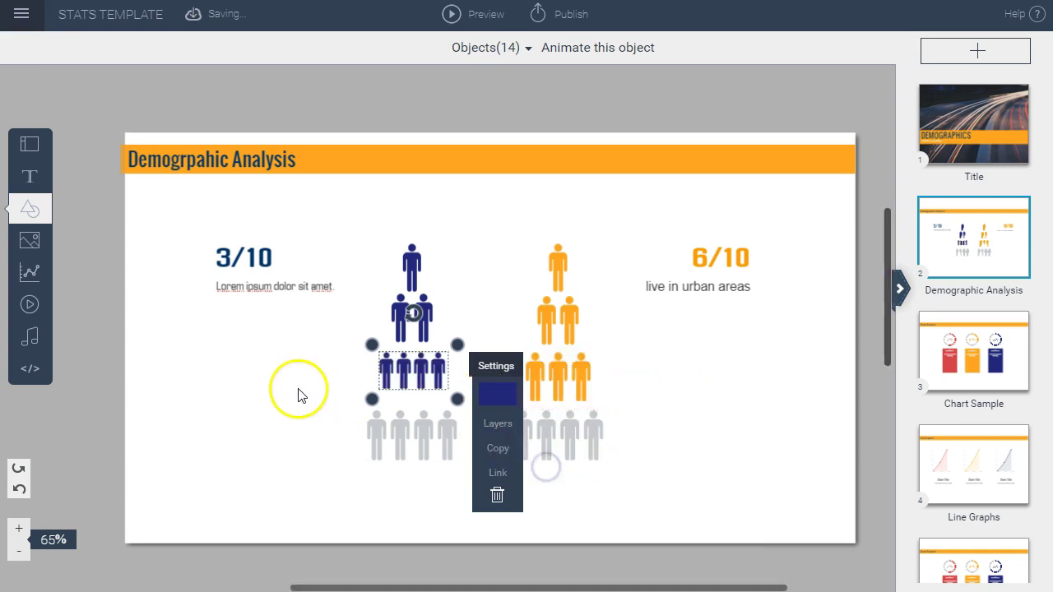
pyautogui.click(283, 365)
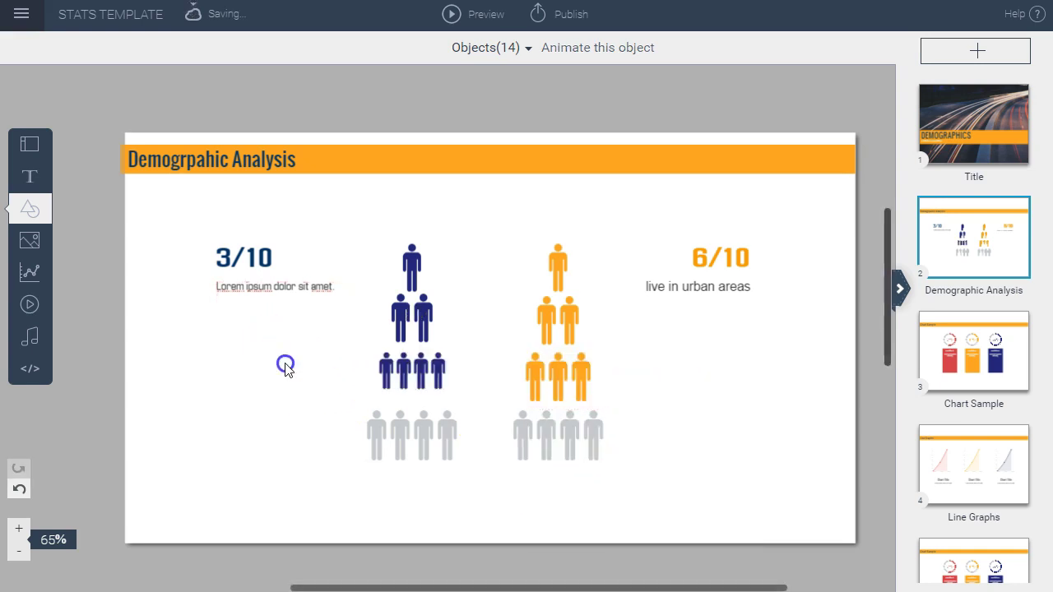
# Step: Change the left group's 3/10 statistic to 7/10
pyautogui.doubleClick(223, 258)
pyautogui.click(229, 259)
pyautogui.press('BackSpace')
pyautogui.write('7')
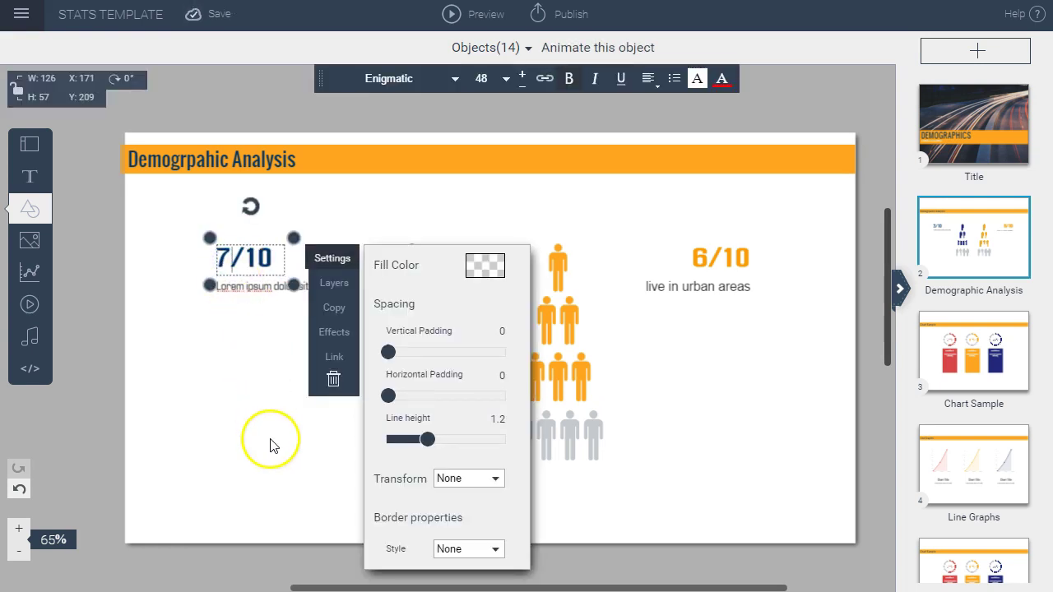
pyautogui.click(271, 438)
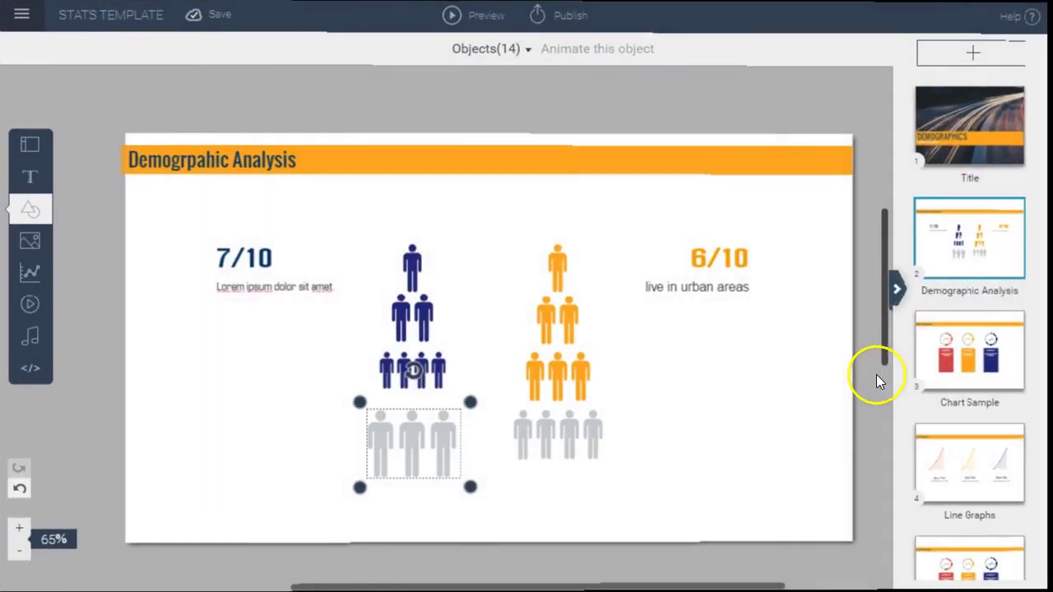
pyautogui.click(936, 369)
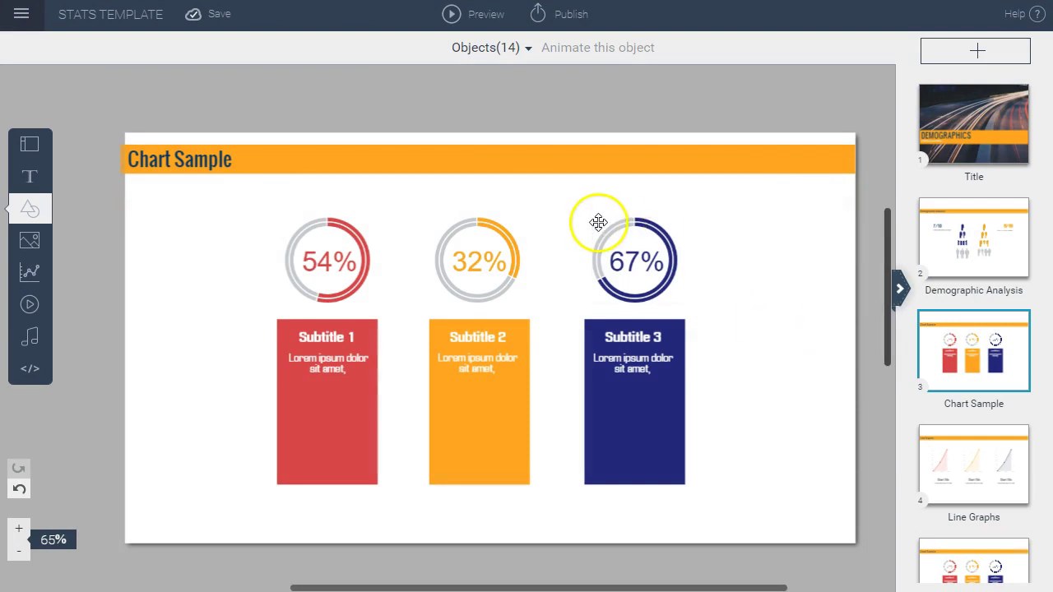
# Step: Set the left 54% ring chart's value to 41
pyautogui.click(351, 241)
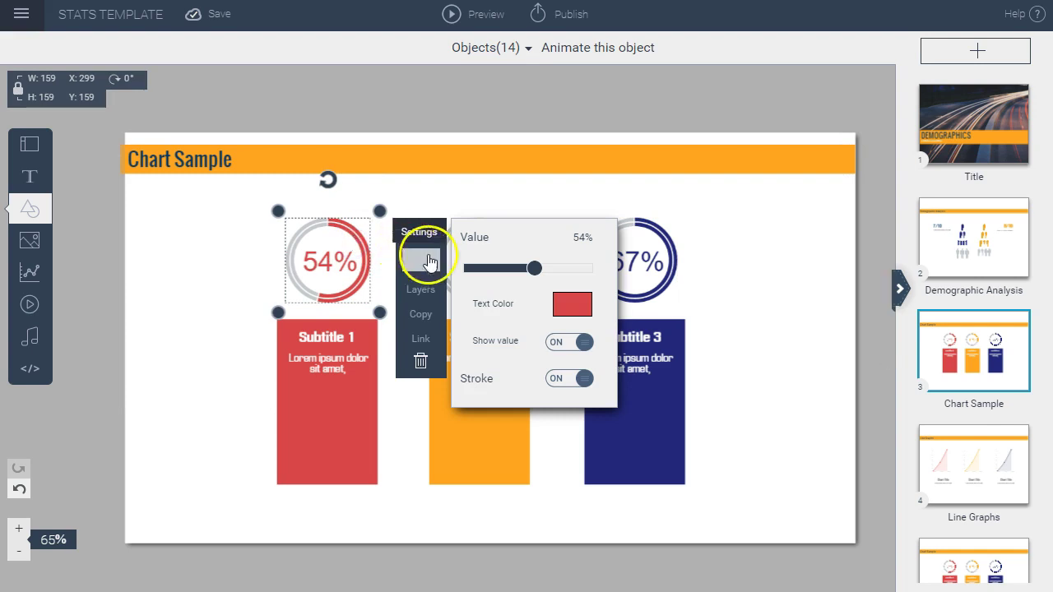
pyautogui.moveTo(533, 277)
pyautogui.mouseDown()
pyautogui.moveTo(549, 274)
pyautogui.moveTo(515, 276)
pyautogui.moveTo(532, 273)
pyautogui.mouseUp()
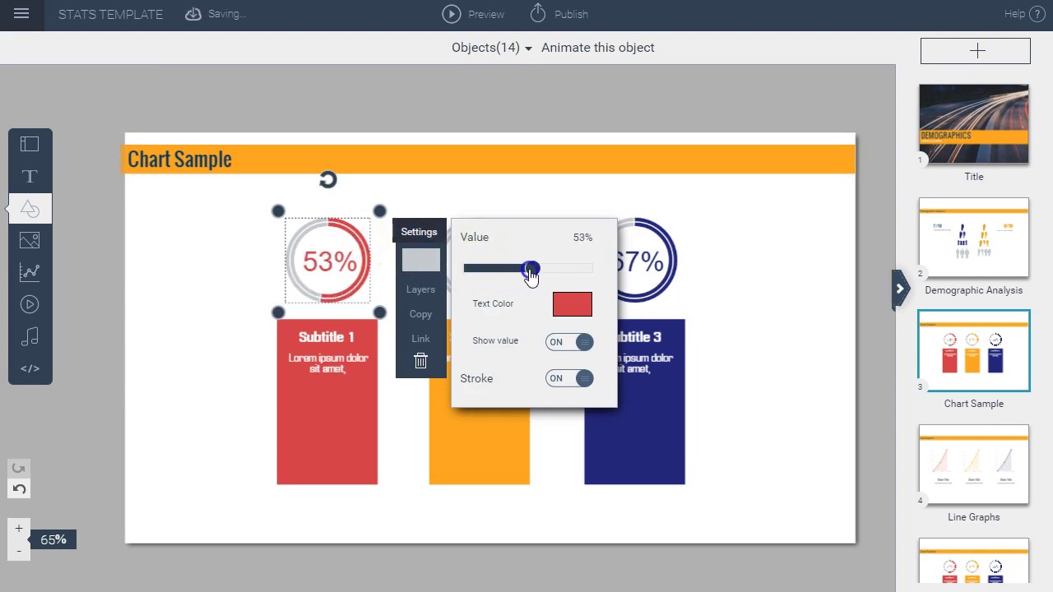
pyautogui.click(580, 240)
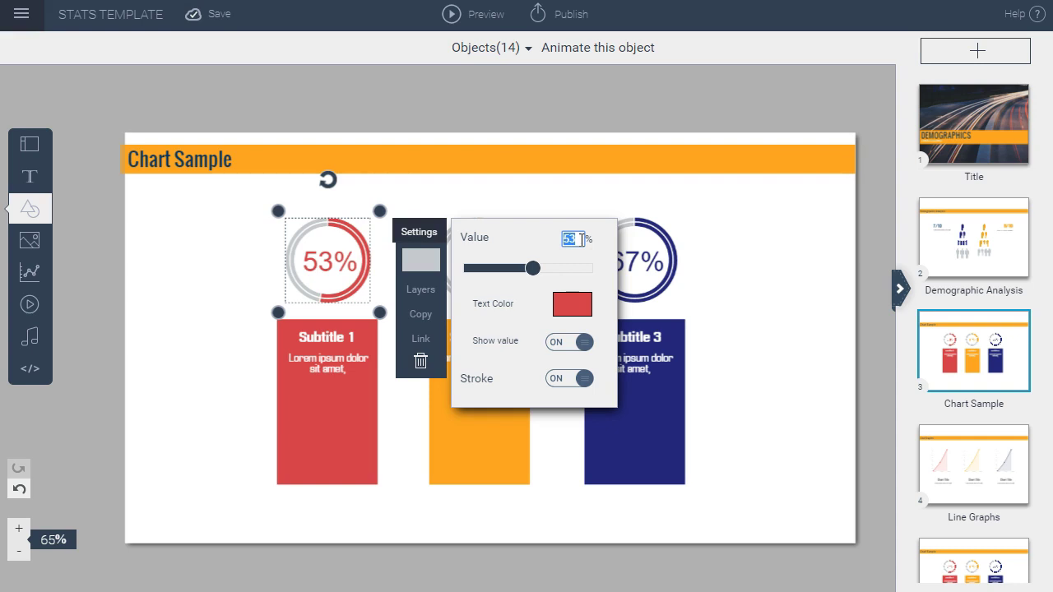
pyautogui.write('41')
pyautogui.press('Return')
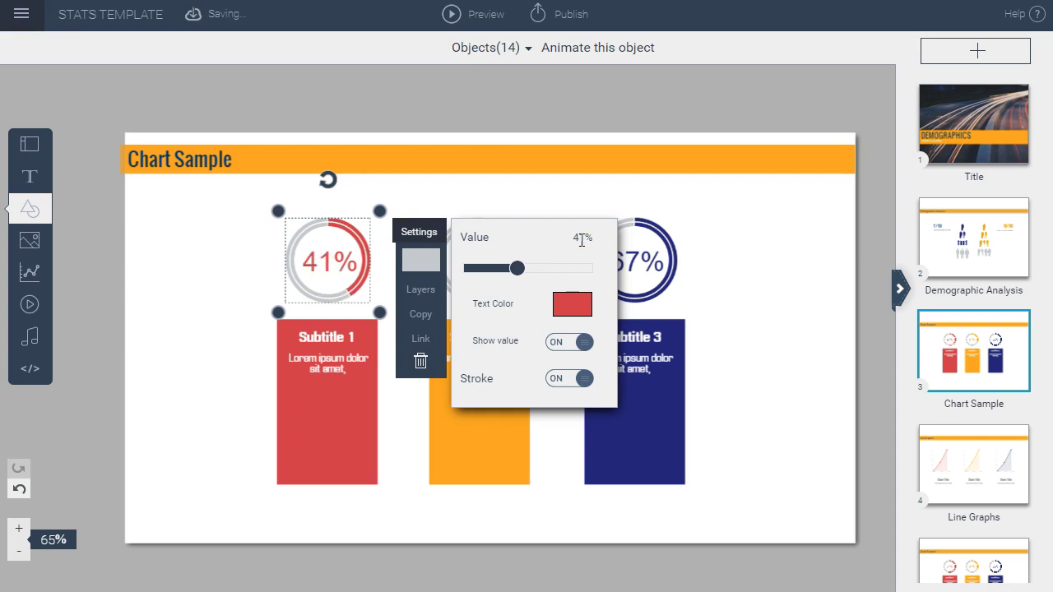
# Step: Colour the ring and its percentage number navy, keeping the number and outline shown
pyautogui.click(567, 309)
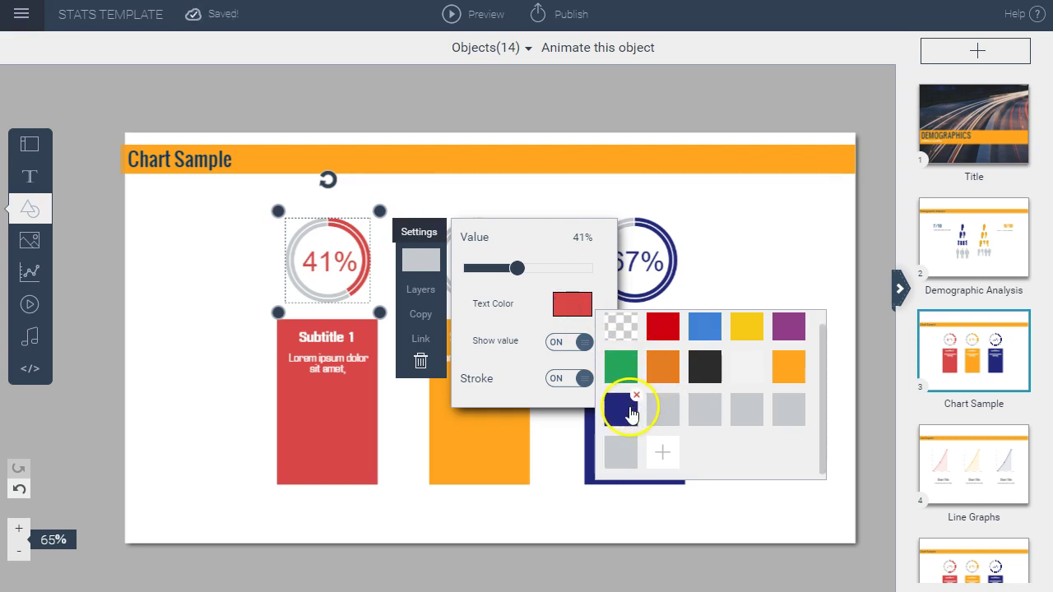
pyautogui.click(626, 409)
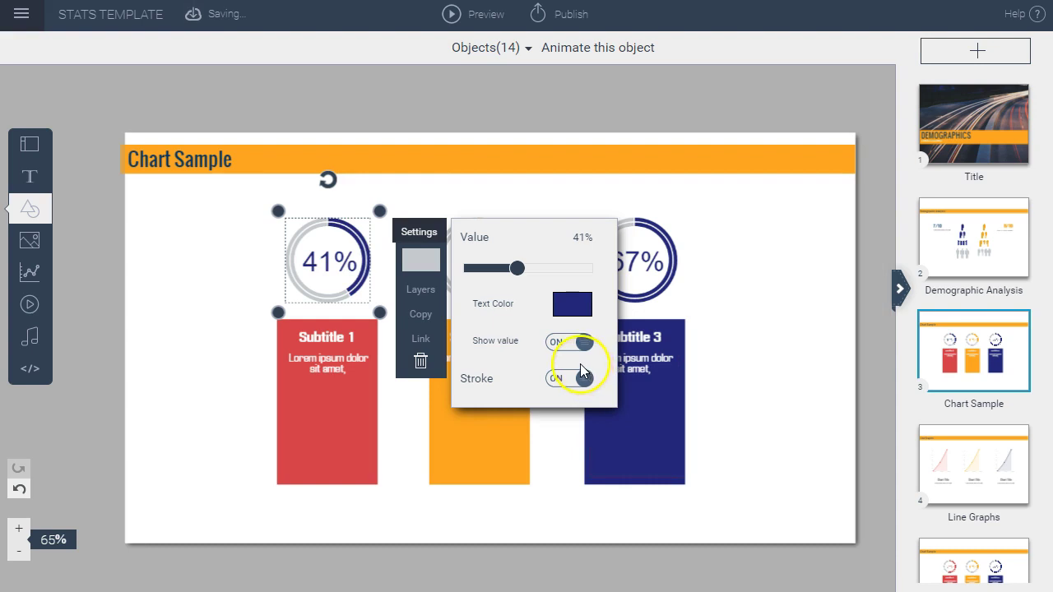
pyautogui.click(560, 344)
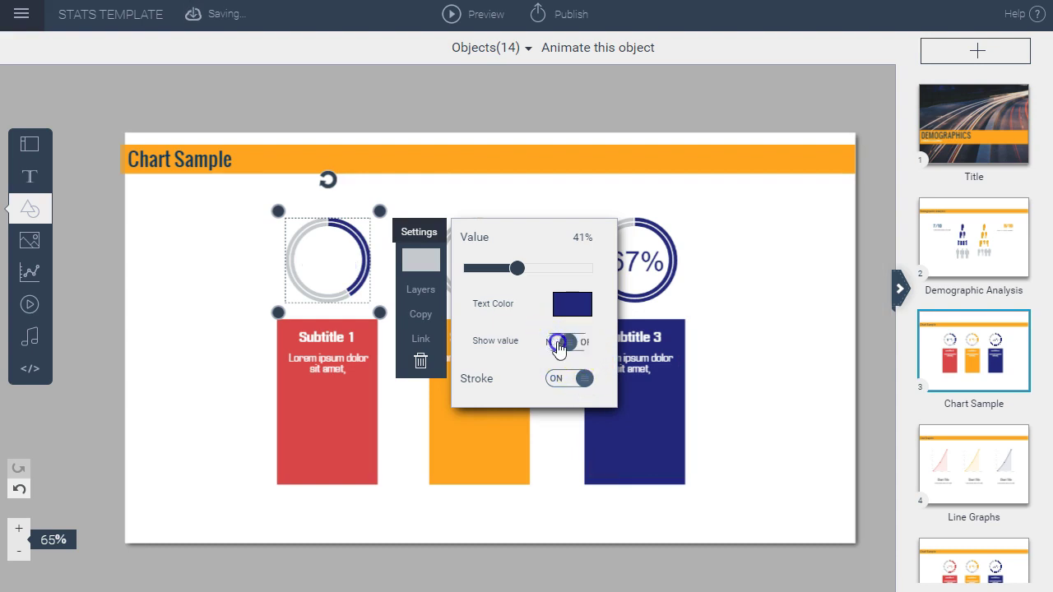
pyautogui.click(574, 345)
pyautogui.click(563, 378)
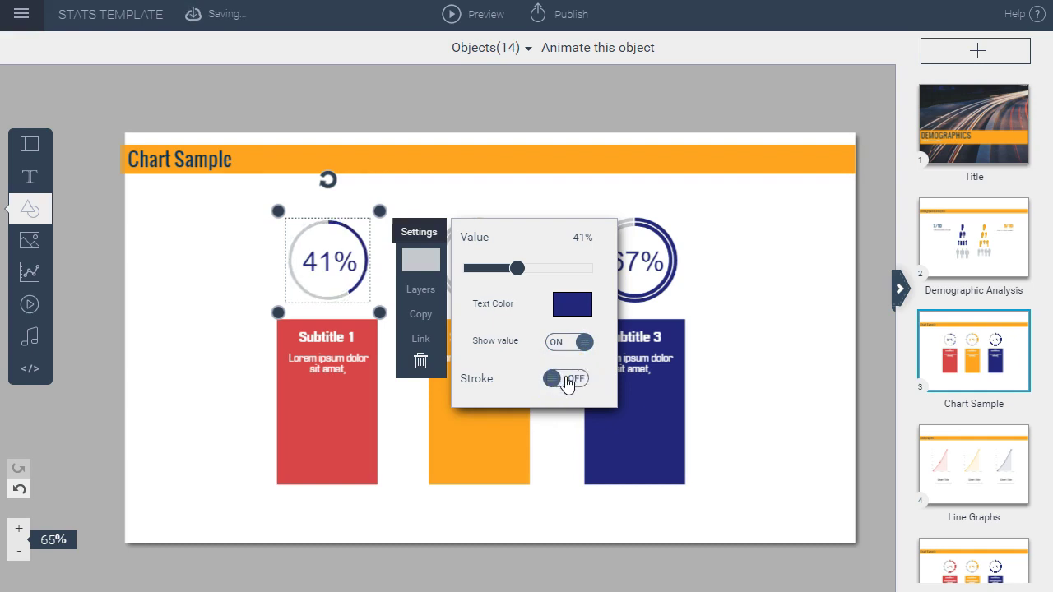
pyautogui.click(565, 380)
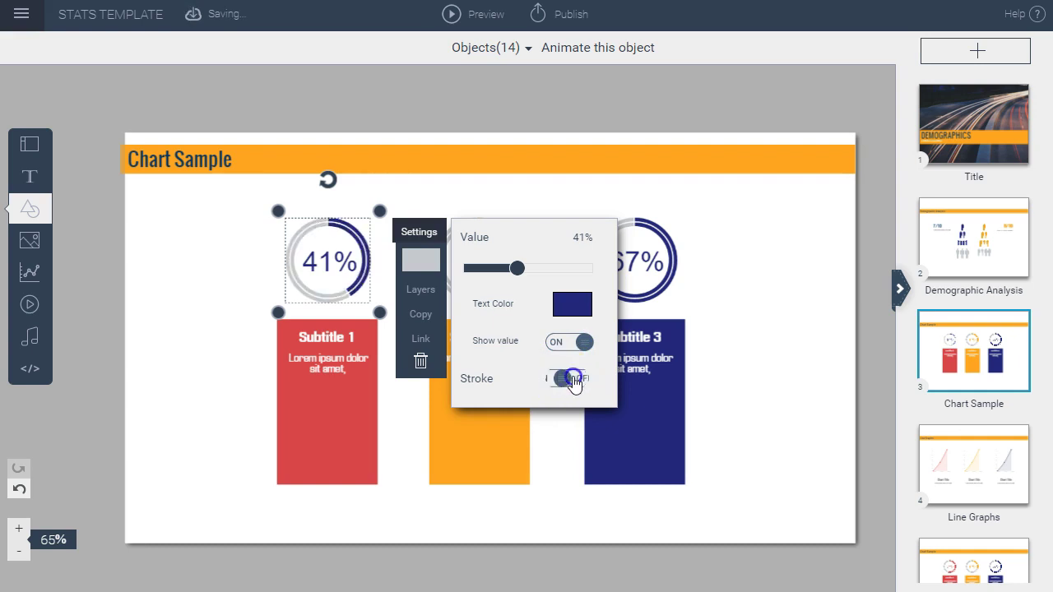
pyautogui.click(538, 190)
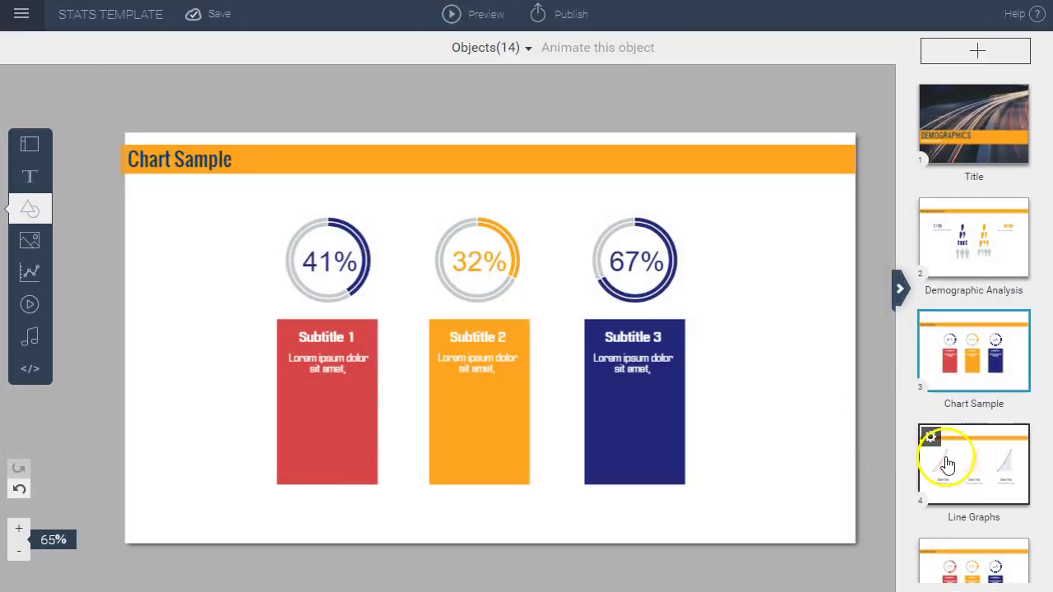
# Step: In the red line chart's data table, enter 4, 5 and 7 in row 2
pyautogui.click(940, 463)
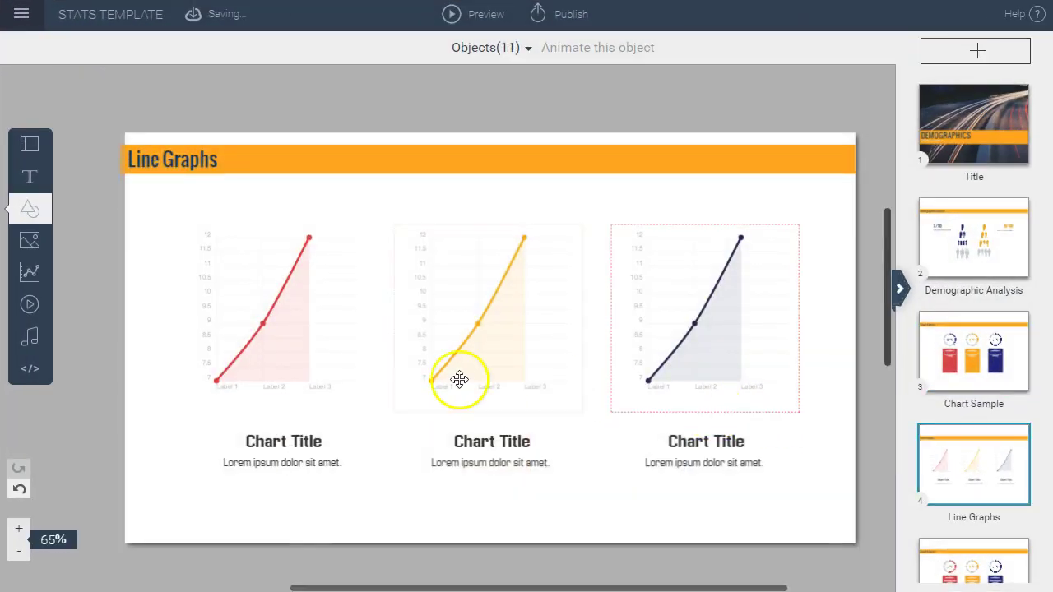
pyautogui.click(308, 316)
pyautogui.doubleClick(307, 316)
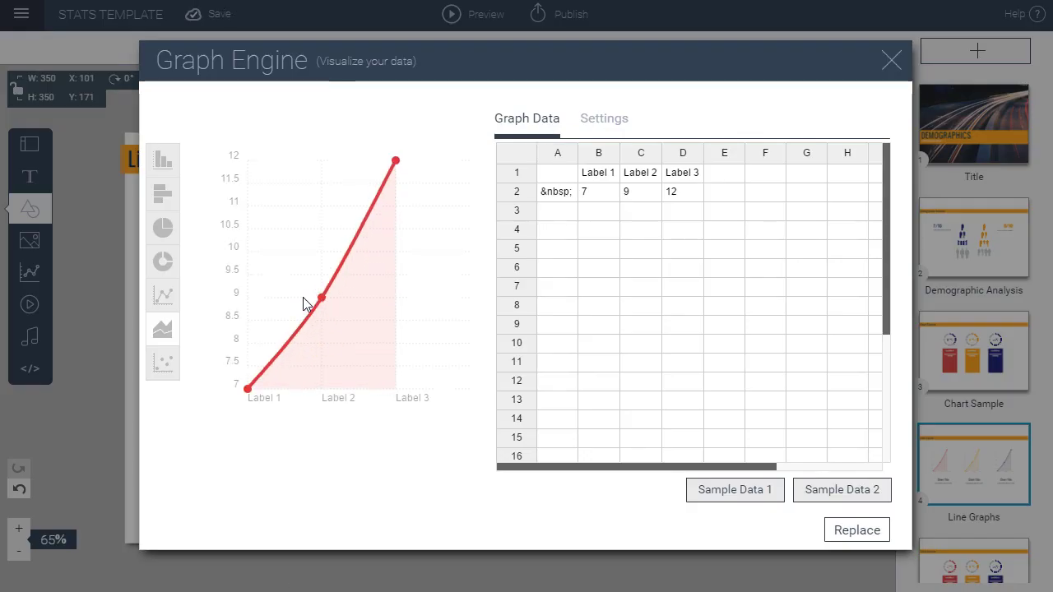
pyautogui.click(603, 199)
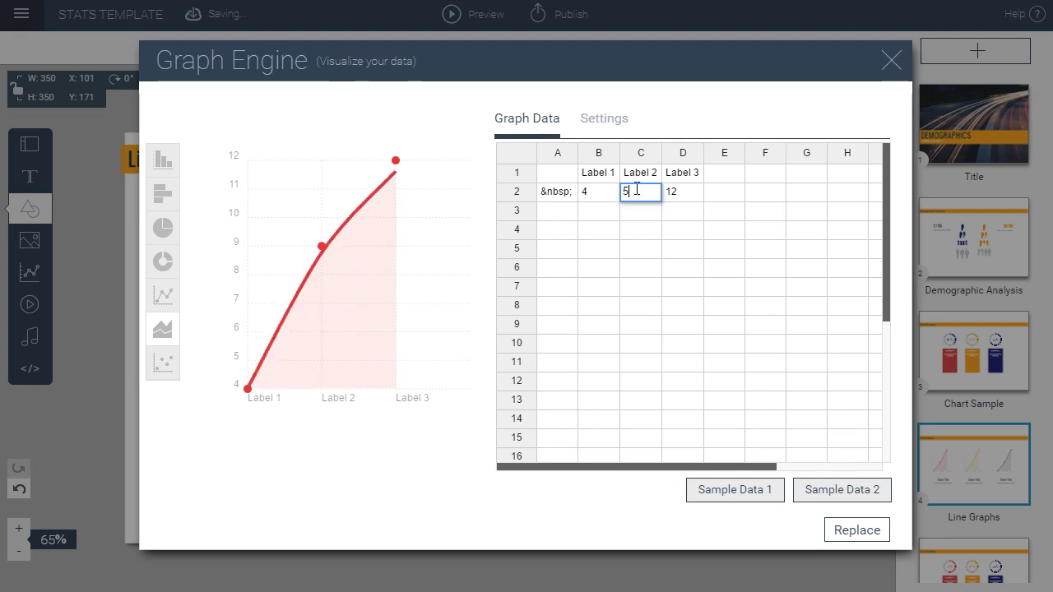
pyautogui.press('BackSpace')
pyautogui.write('5')
pyautogui.press('Tab')
pyautogui.write('7')
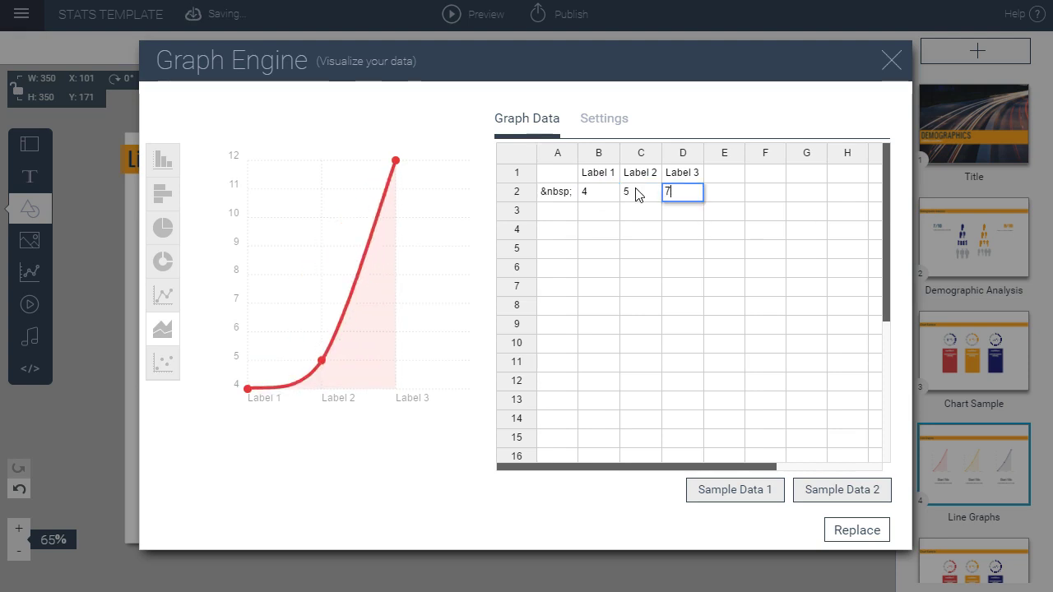
pyautogui.press('Return')
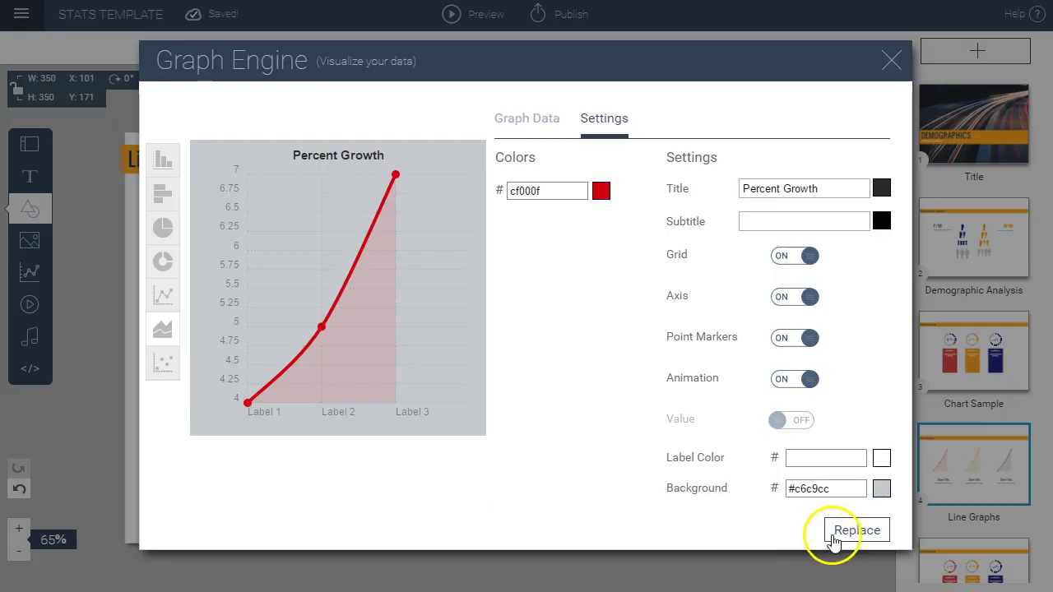
# Step: Apply the edited data with Replace, closing the graph editor
pyautogui.click(846, 532)
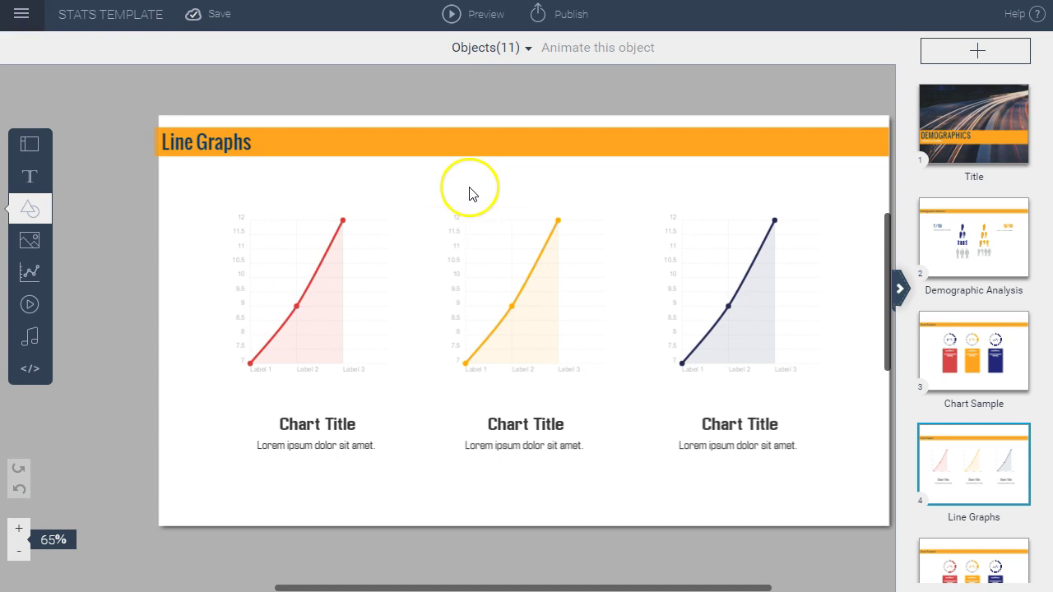
# Step: Go Back to Dashboard from the main menu, confirming Leave this Page
pyautogui.click(20, 15)
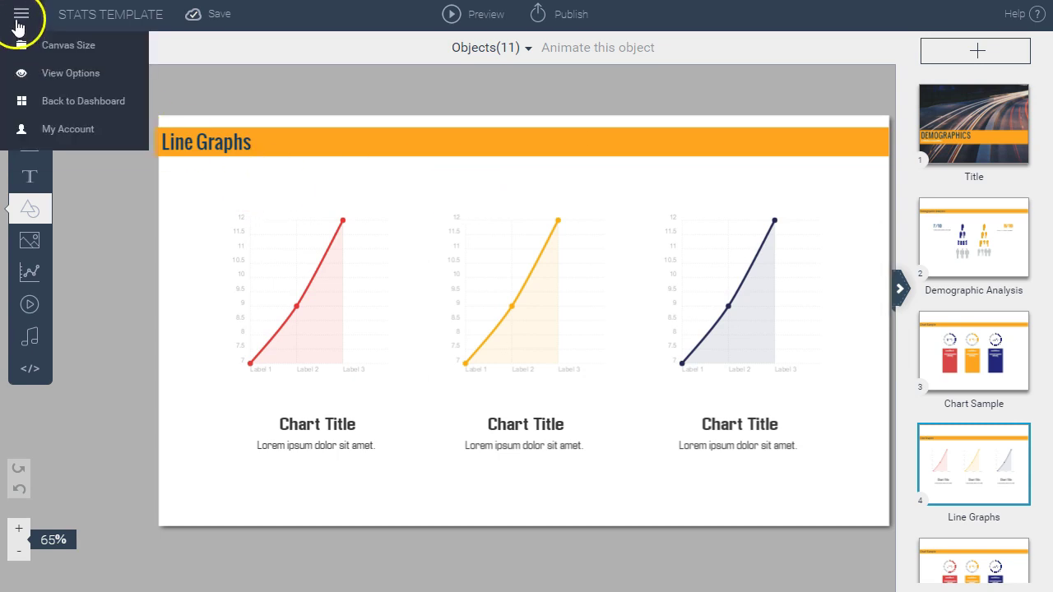
pyautogui.click(41, 101)
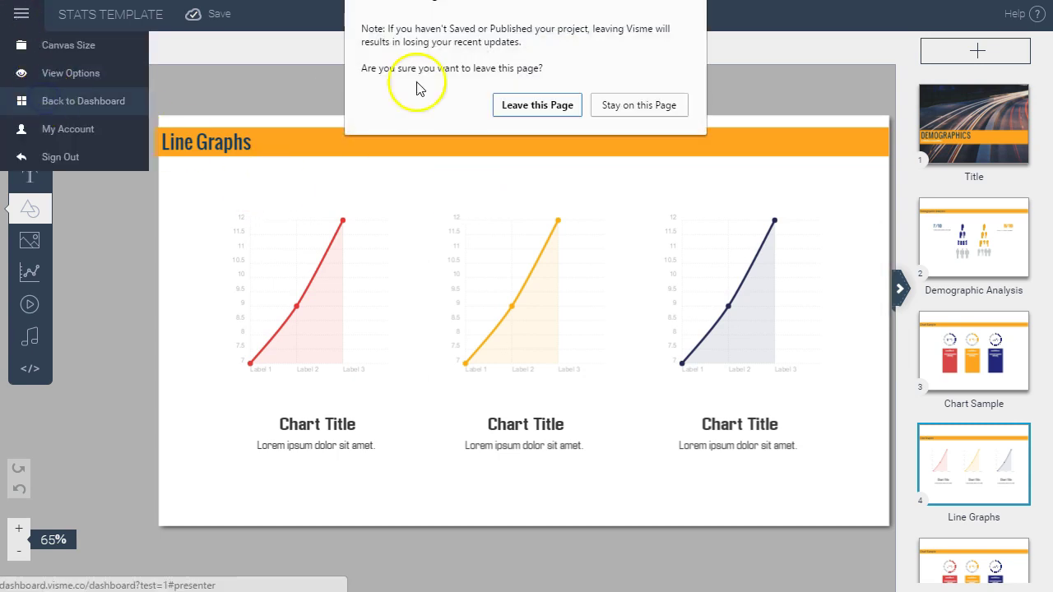
pyautogui.click(505, 102)
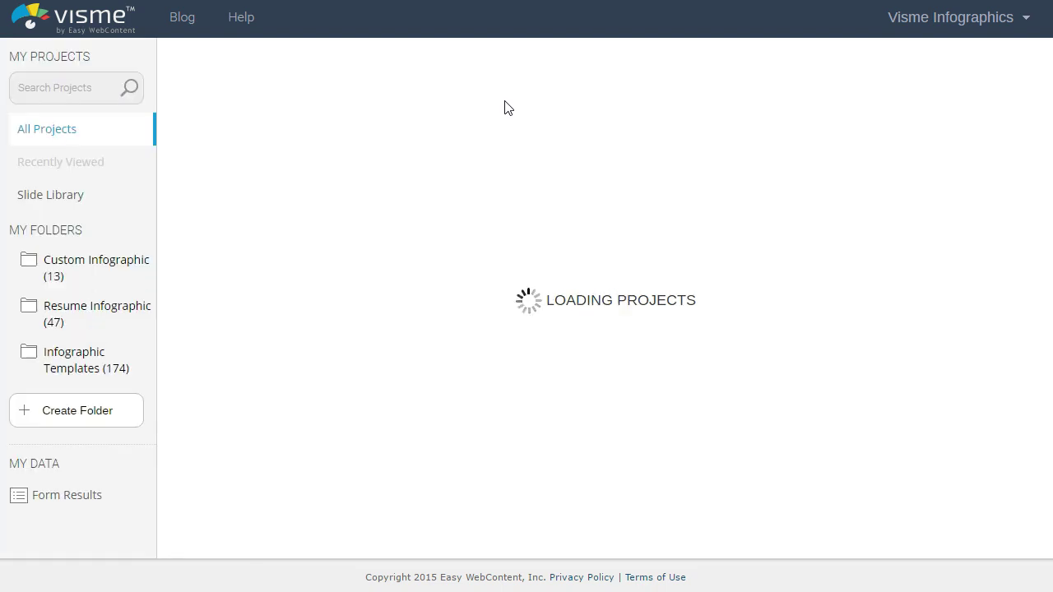
pyautogui.moveTo(506, 102); pyautogui.dragTo(316, 169)
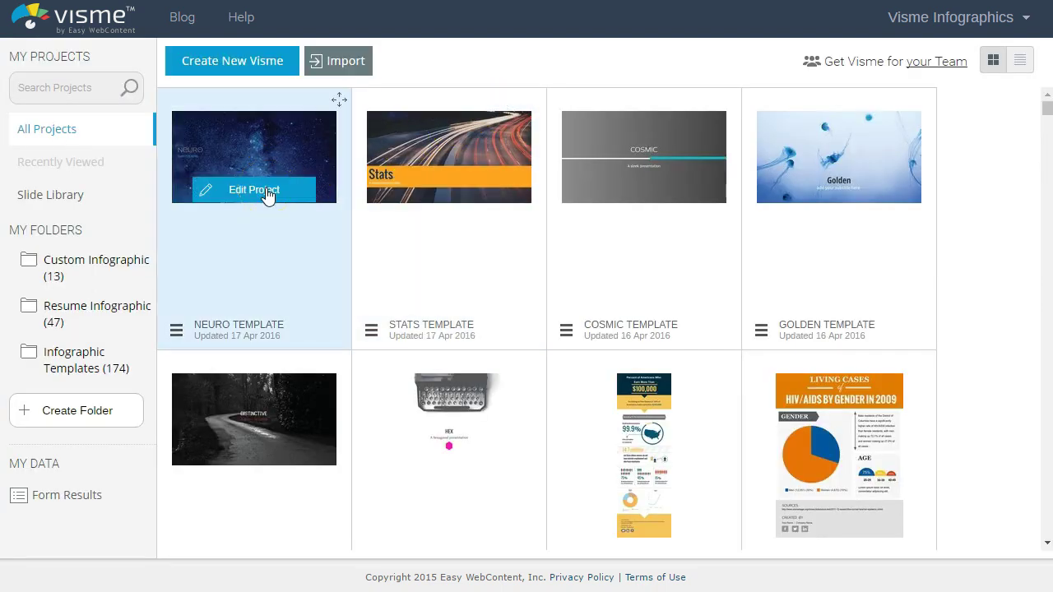
# Step: Open the Neuro Template in the editor and display its NEURO title slide
pyautogui.click(262, 191)
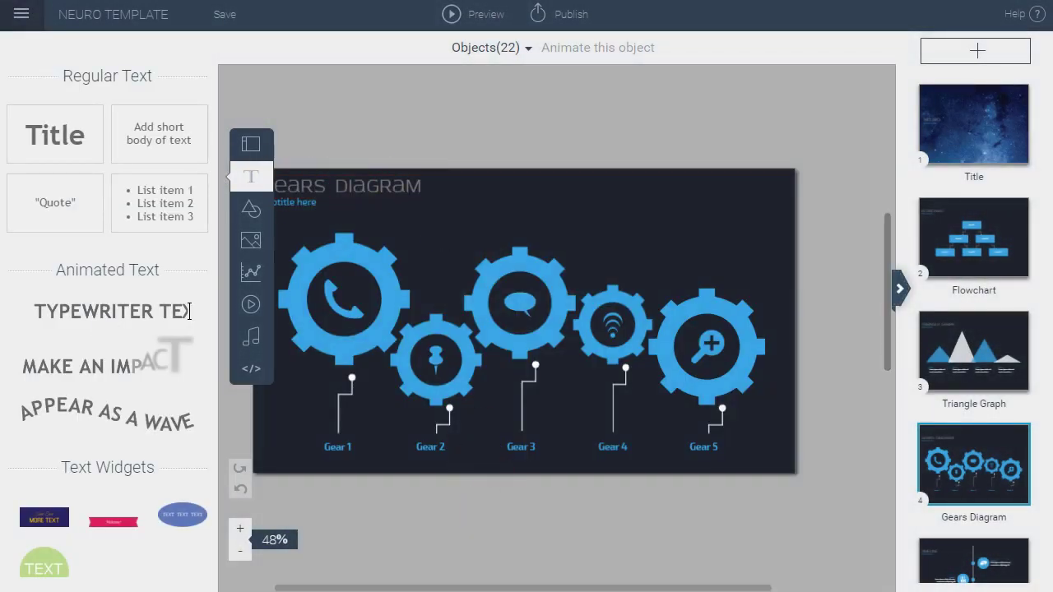
pyautogui.moveTo(517, 590); pyautogui.dragTo(501, 581)
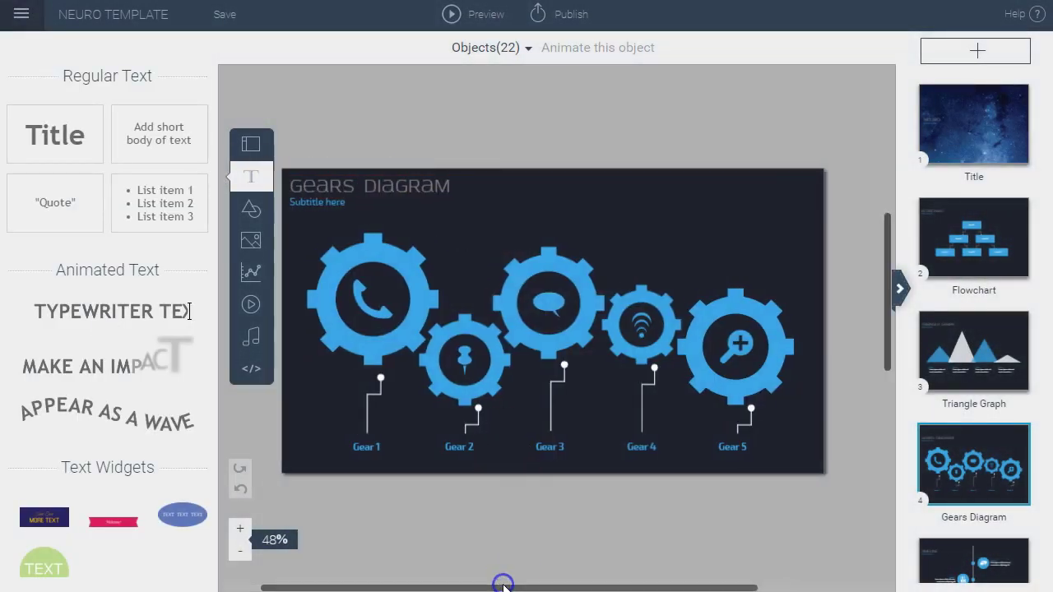
pyautogui.click(961, 136)
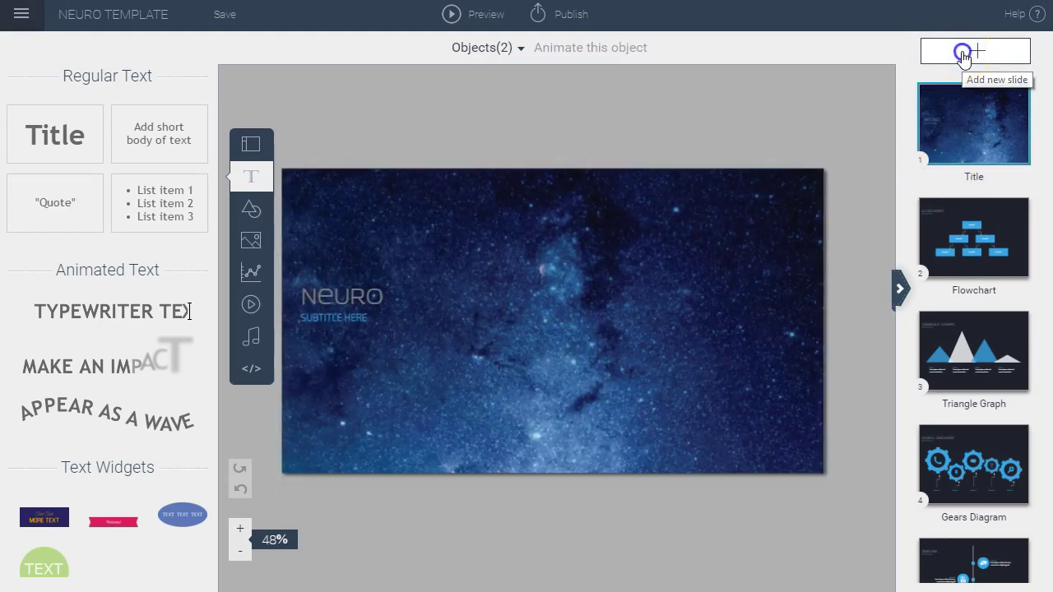
# Step: Browse the Neuro Theme Library layouts without adding one, then show the Flowchart slide
pyautogui.click(965, 54)
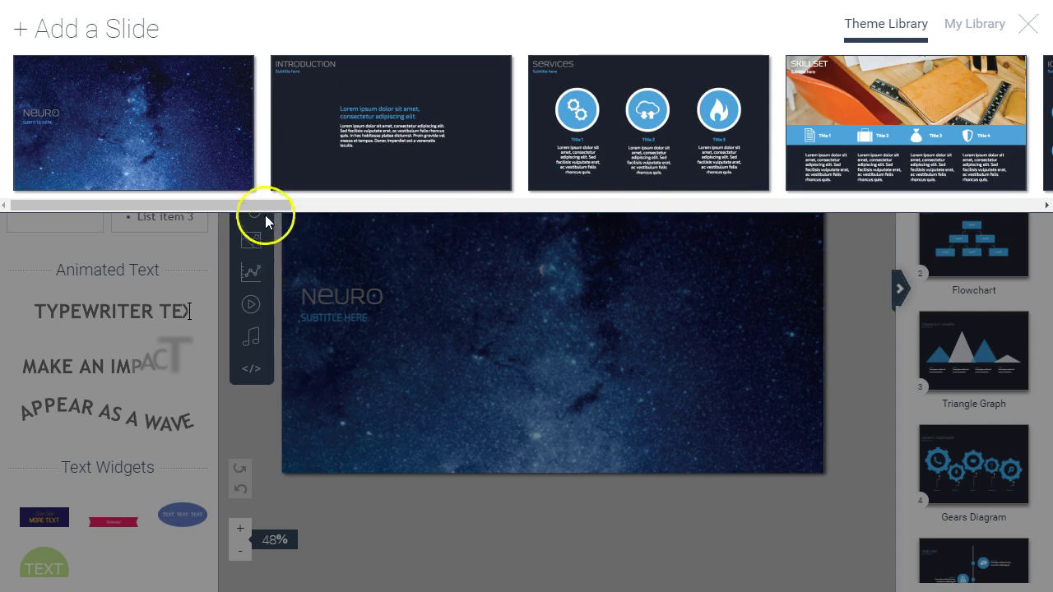
pyautogui.moveTo(263, 206); pyautogui.dragTo(545, 205)
pyautogui.click(755, 286)
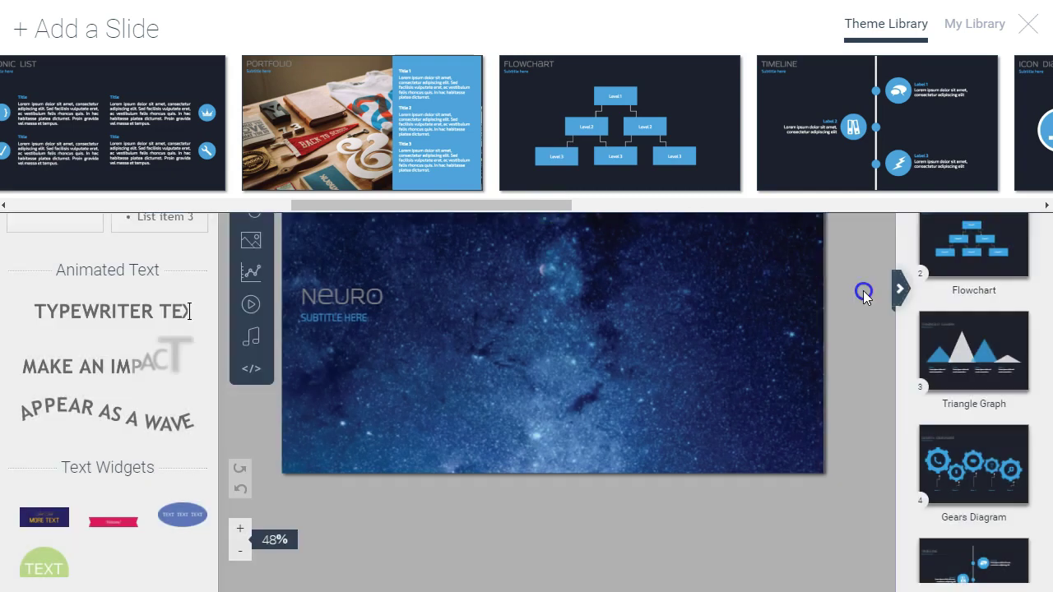
pyautogui.click(938, 265)
pyautogui.click(729, 292)
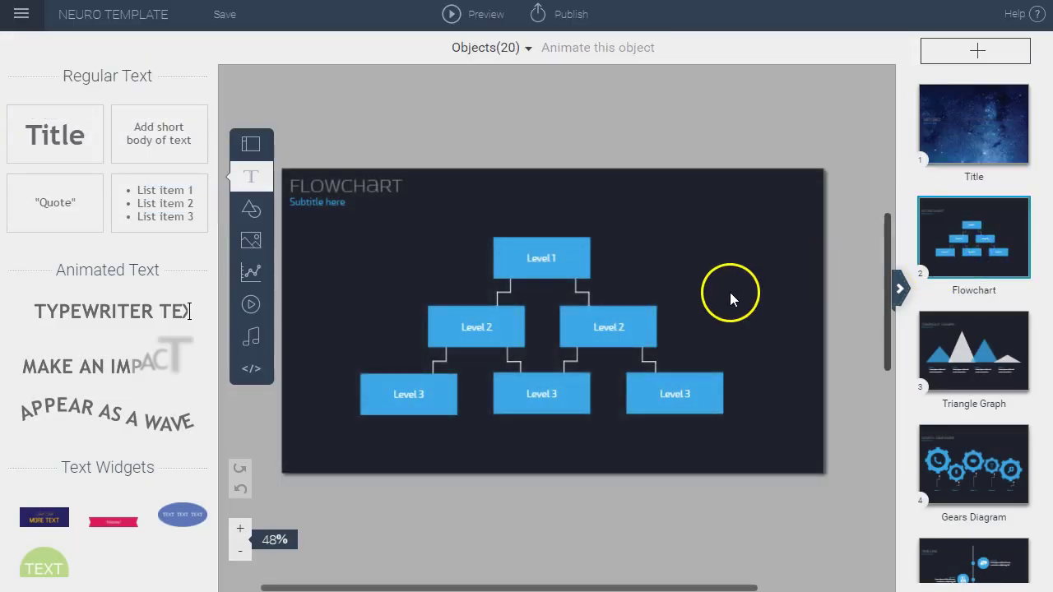
pyautogui.doubleClick(548, 258)
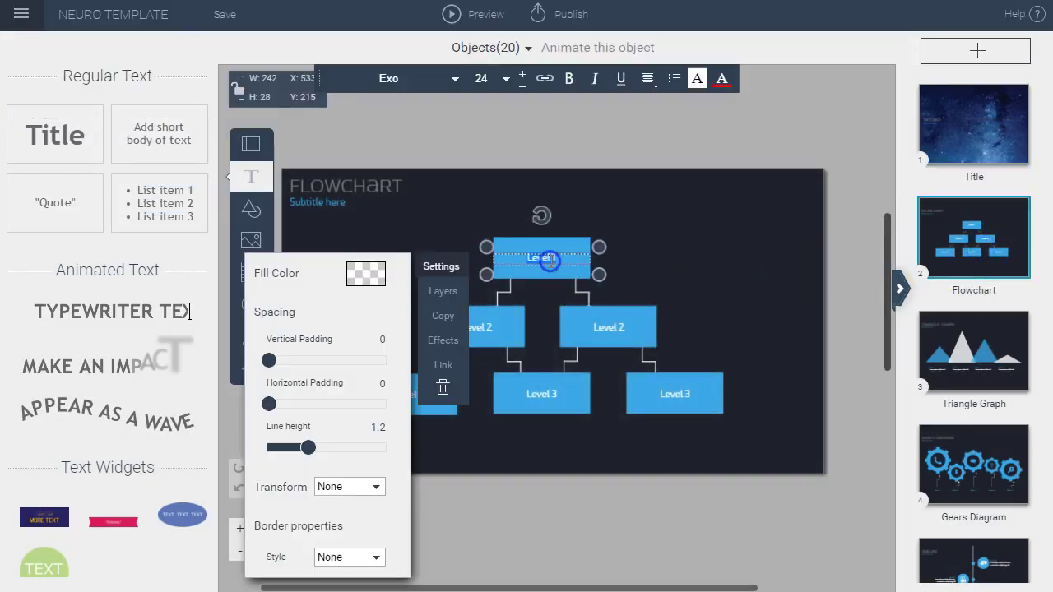
pyautogui.click(665, 257)
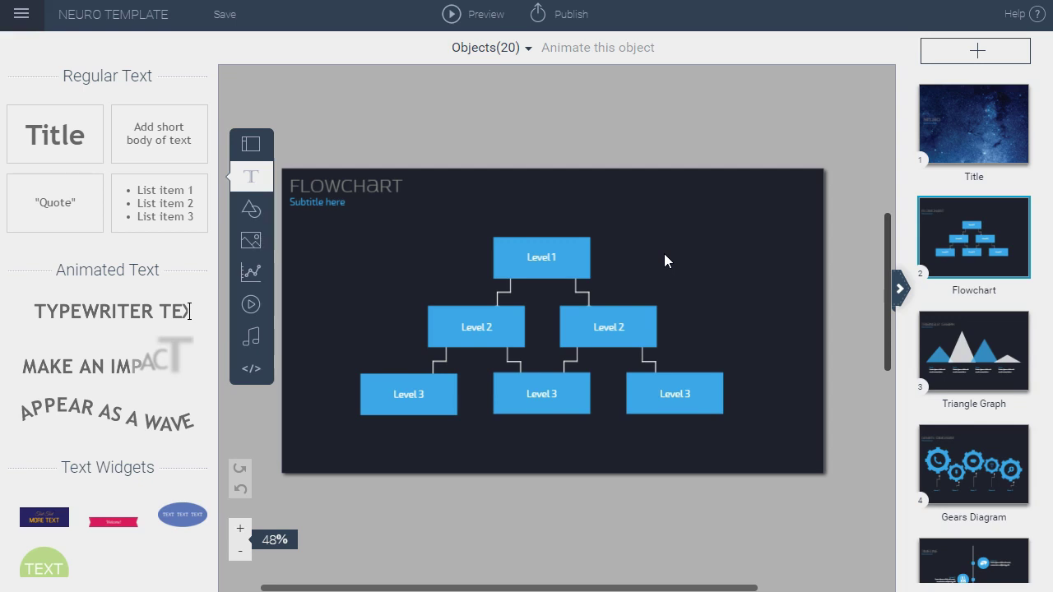
pyautogui.moveTo(668, 270); pyautogui.dragTo(658, 302)
# Step: Select all three Level 3 boxes in the flowchart's bottom row together
pyautogui.click(470, 328)
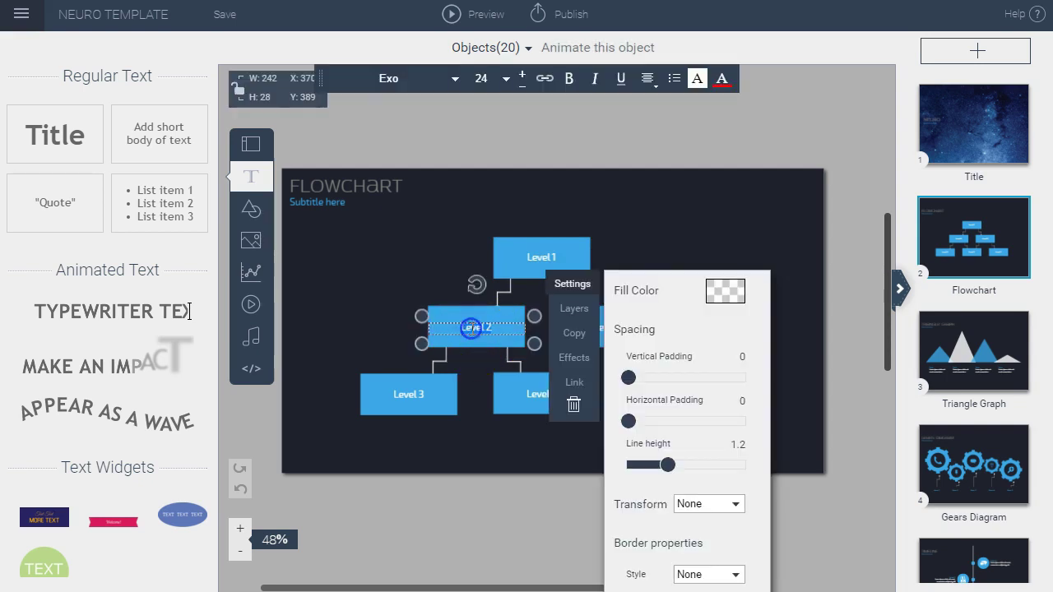
pyautogui.click(458, 452)
pyautogui.click(447, 395)
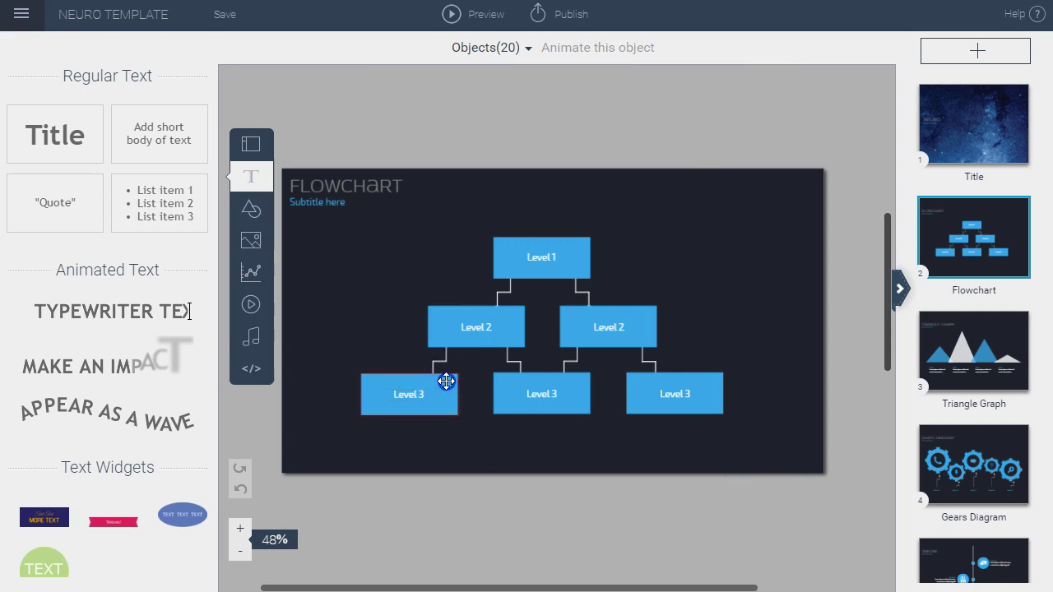
pyautogui.click(625, 416)
pyautogui.click(726, 440)
pyautogui.moveTo(749, 437); pyautogui.dragTo(423, 454)
# Step: Duplicate the Level 3 row beneath the originals, then open the Triangle Graph slide
pyautogui.click(309, 386)
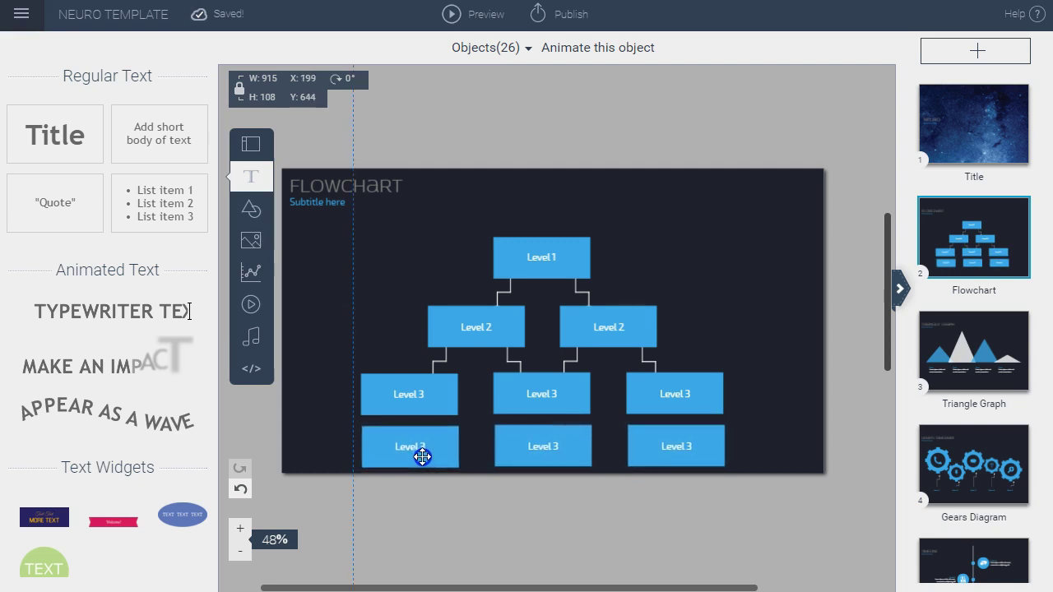
pyautogui.click(441, 446)
pyautogui.click(445, 372)
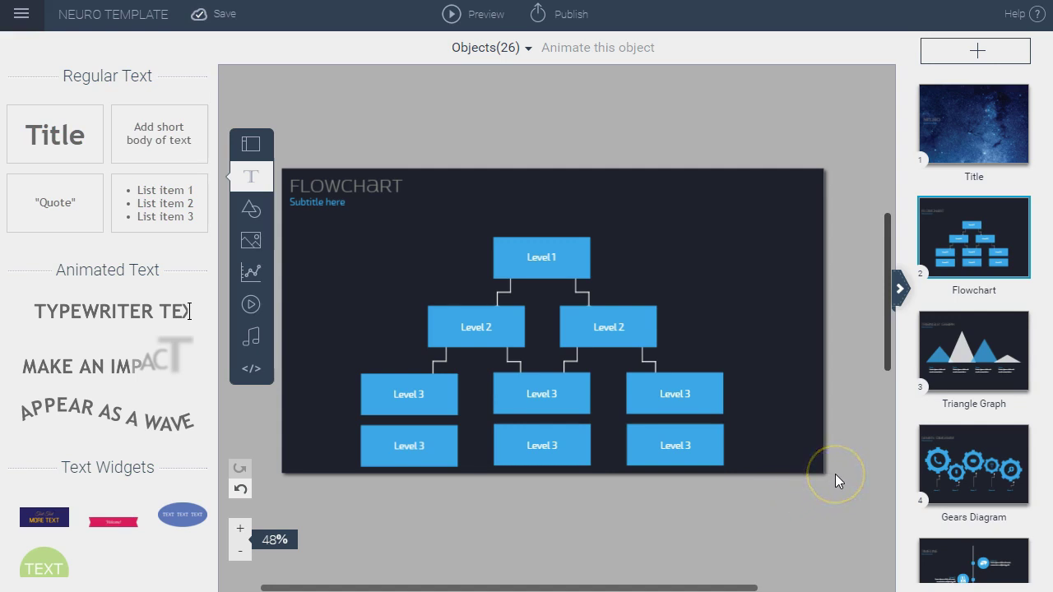
pyautogui.click(959, 377)
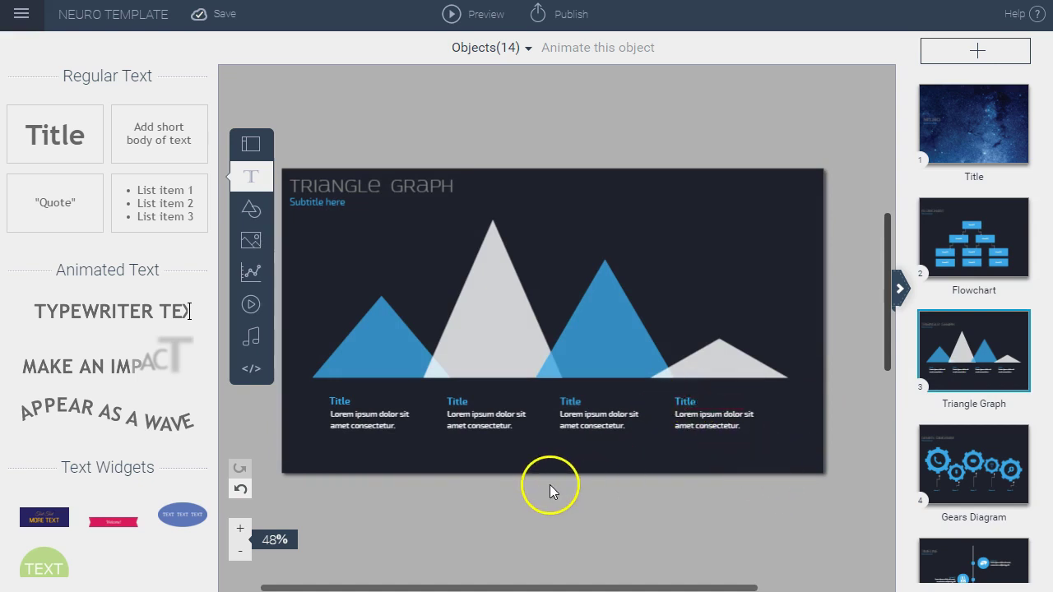
# Step: Raise the top of the central white triangle so it stands taller
pyautogui.click(477, 288)
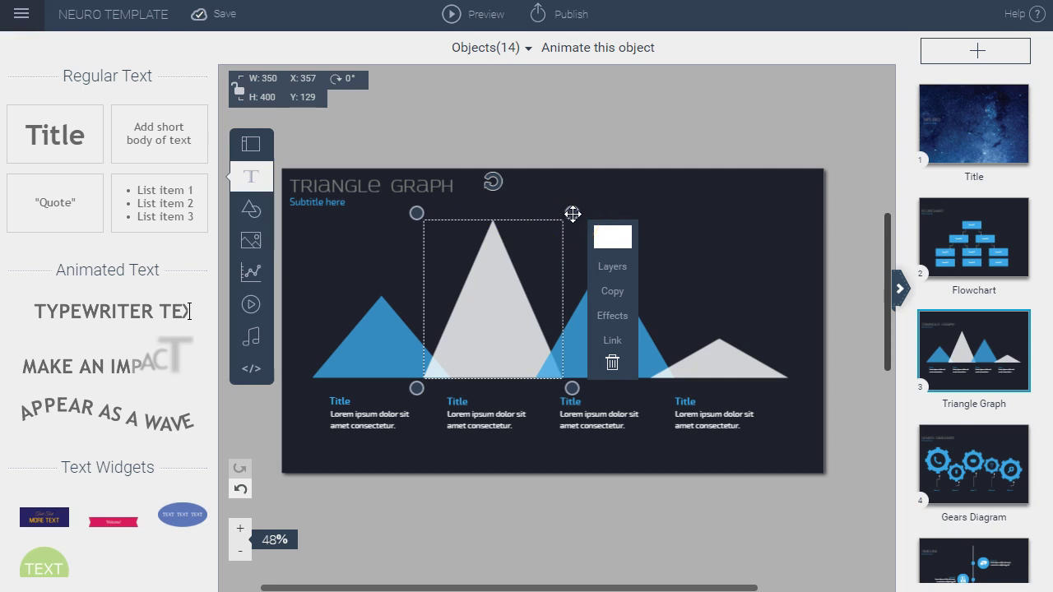
pyautogui.moveTo(573, 214)
pyautogui.mouseDown()
pyautogui.moveTo(569, 296)
pyautogui.moveTo(567, 200)
pyautogui.mouseUp()
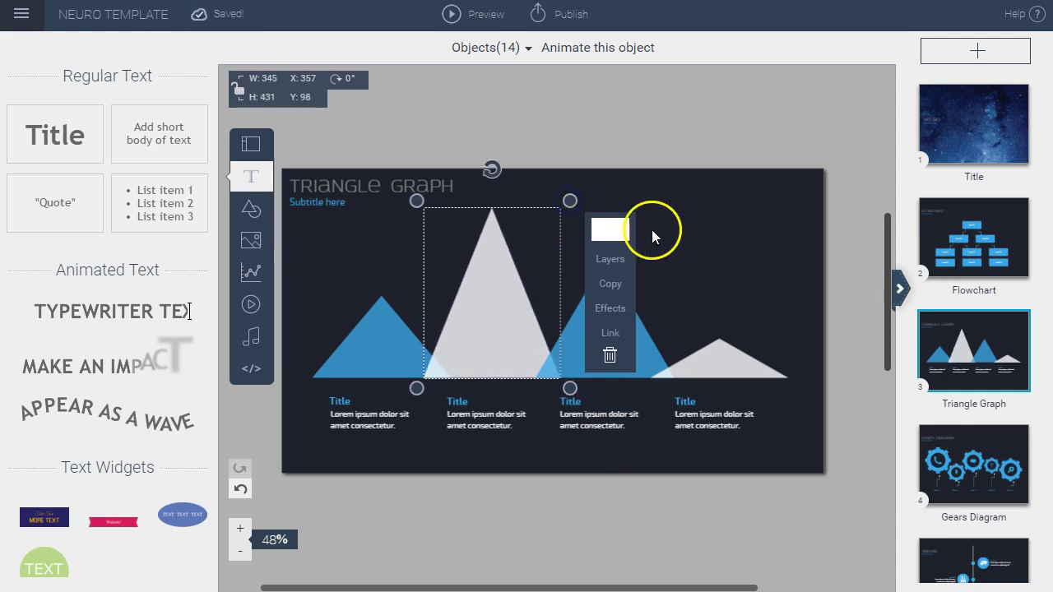
pyautogui.click(707, 240)
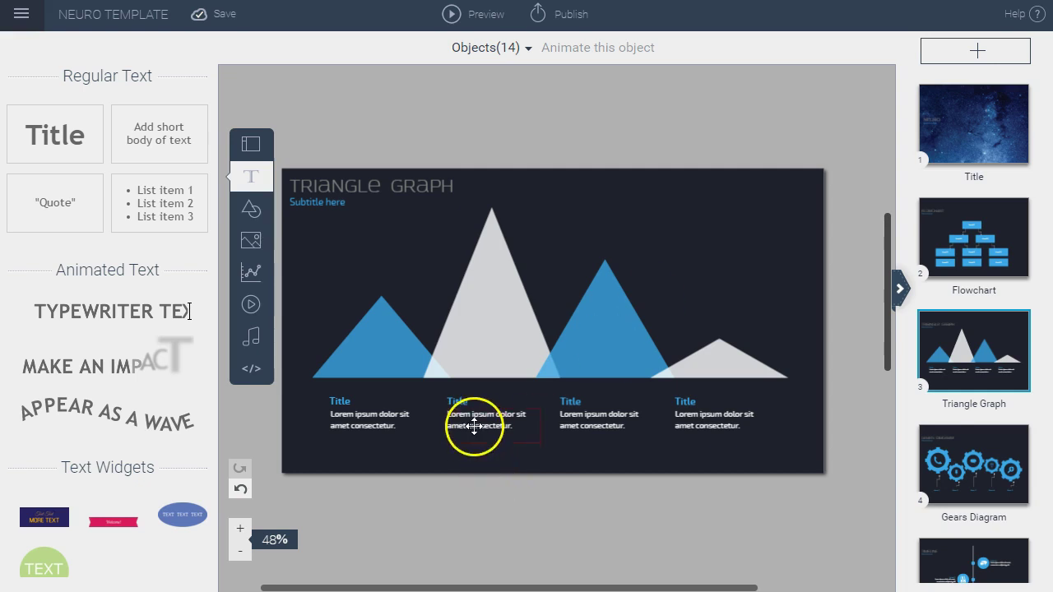
# Step: Inspect the first and second columns' Title text boxes, leaving them unchanged
pyautogui.click(462, 397)
pyautogui.click(352, 397)
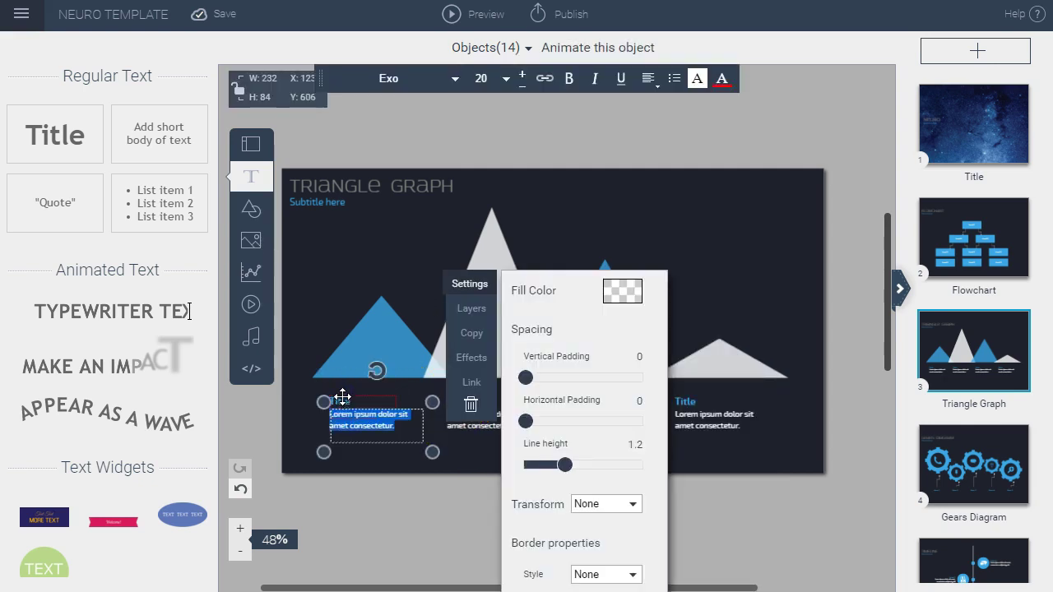
pyautogui.click(374, 404)
pyautogui.click(407, 452)
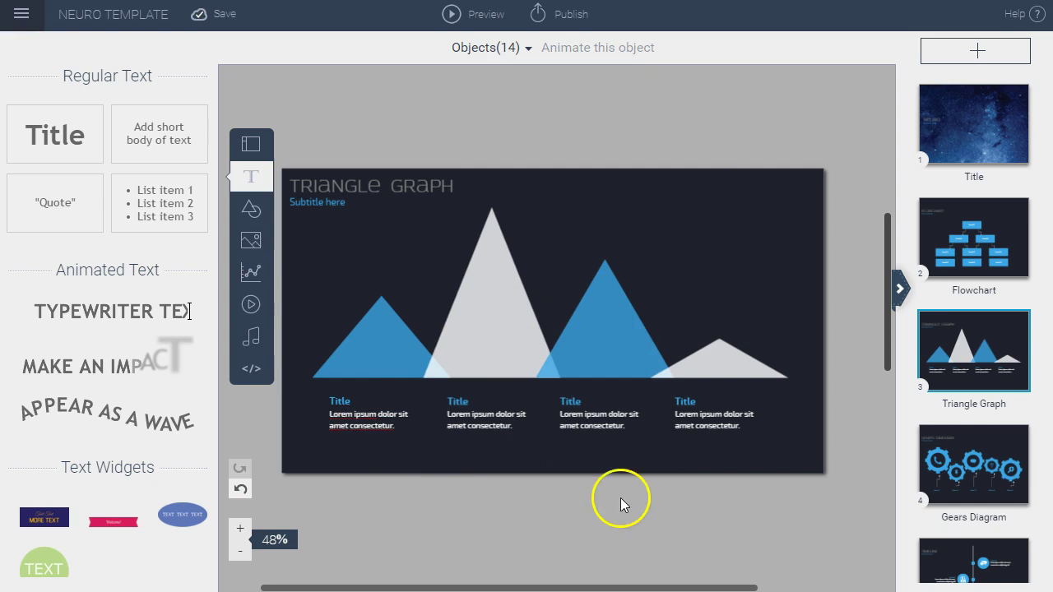
# Step: Open the Gears Diagram slide and delete the phone icon from Gear 1
pyautogui.scroll(-1, 1043, 438)
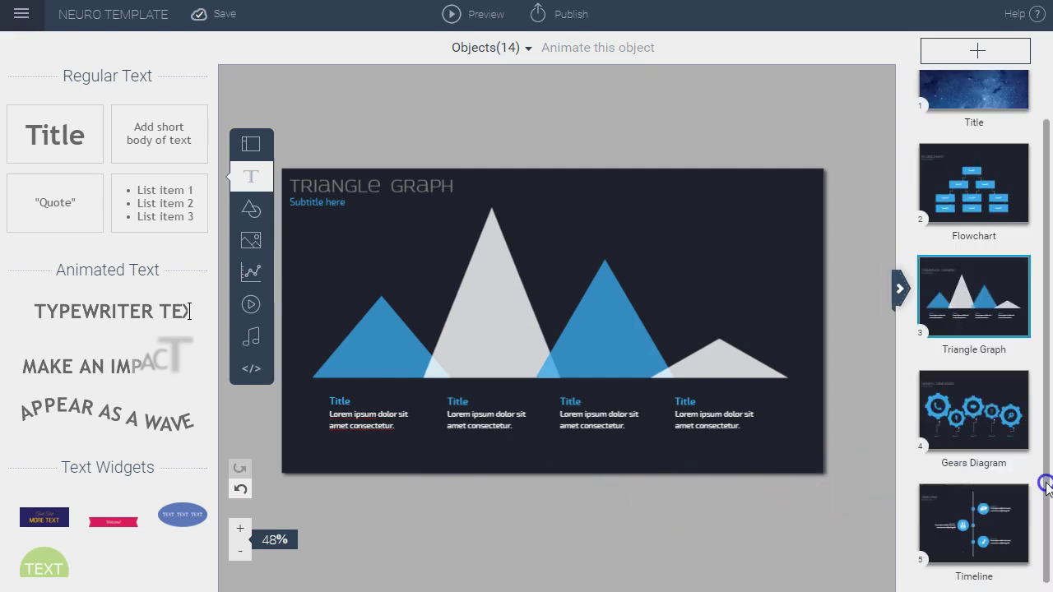
pyautogui.click(995, 433)
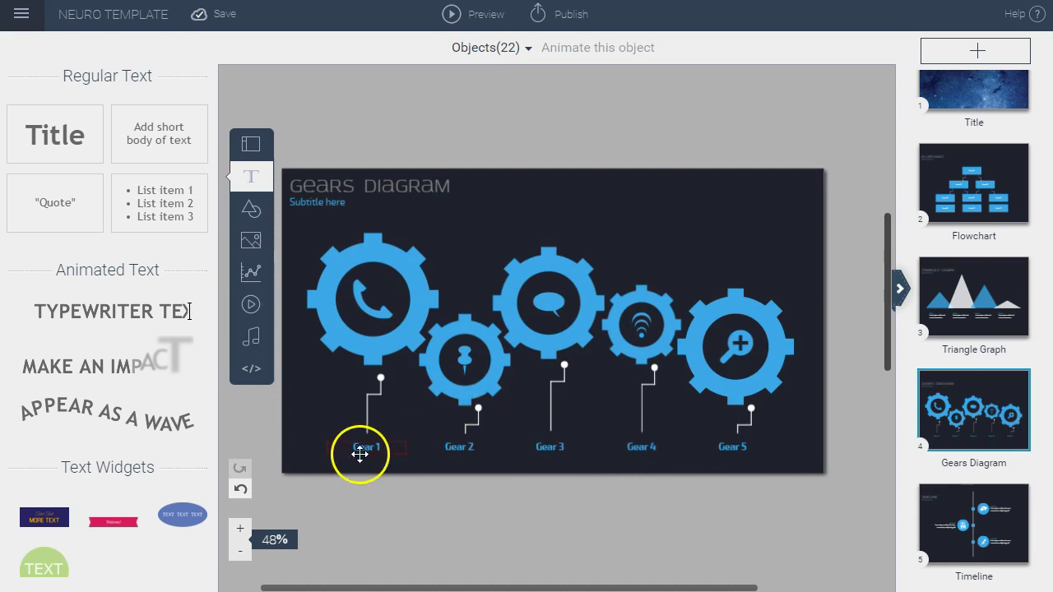
pyautogui.click(363, 299)
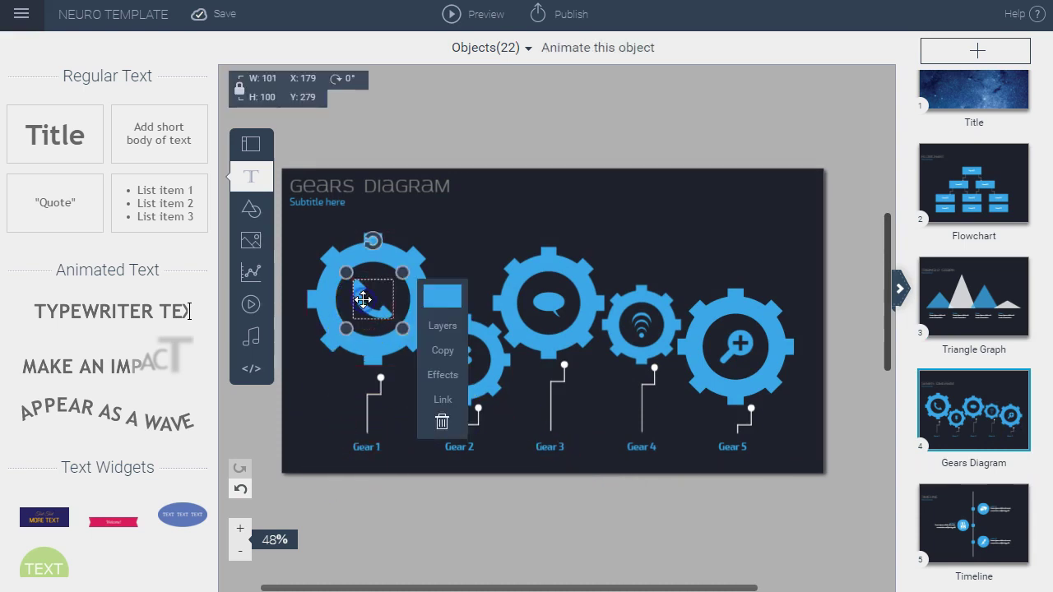
pyautogui.click(442, 425)
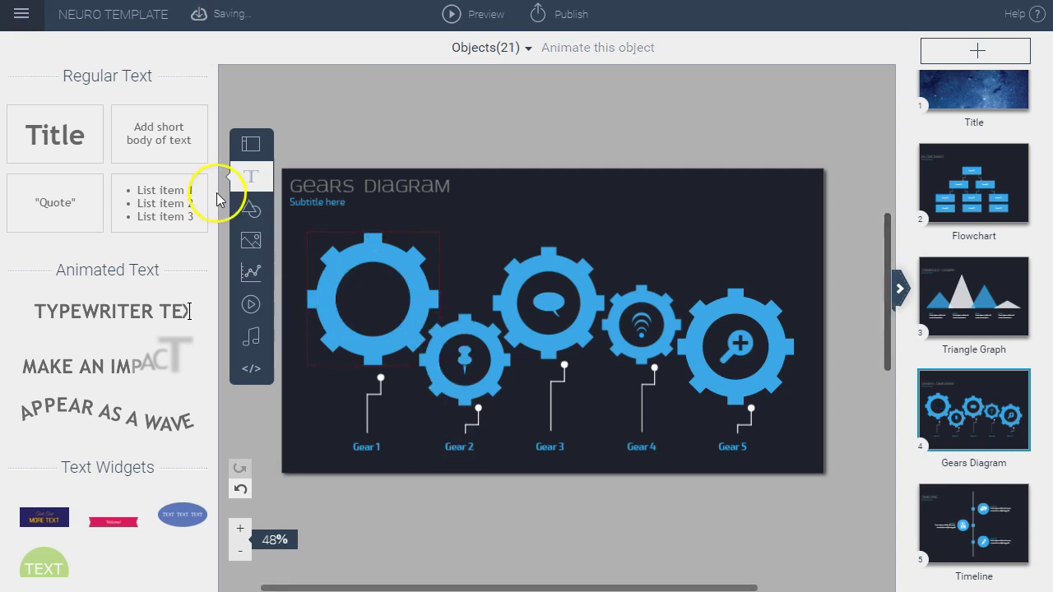
pyautogui.click(255, 217)
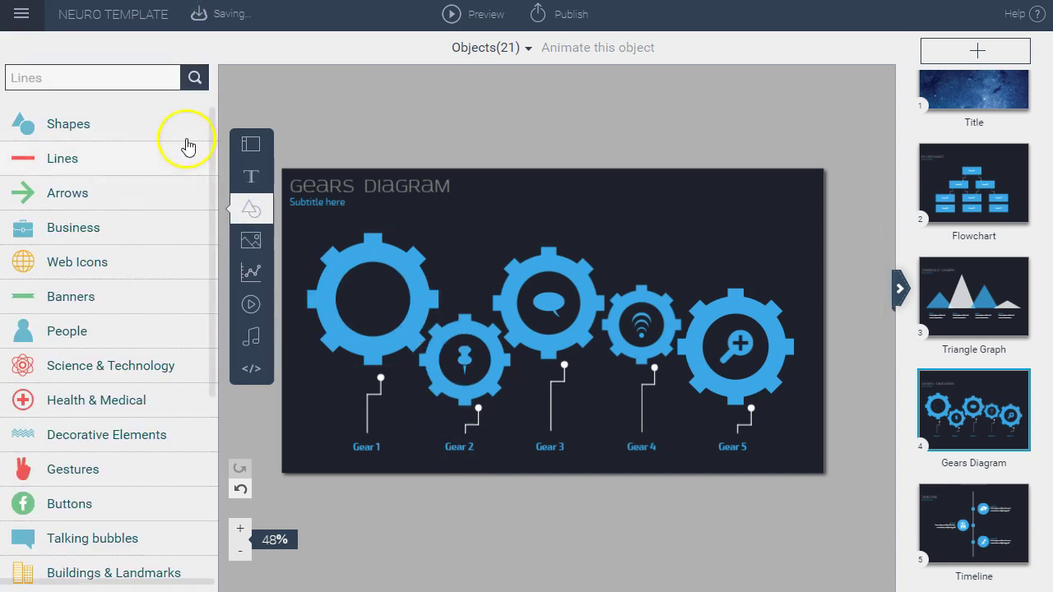
# Step: Search shapes for 'cellph', place the cellphone icon in Gear 1, and recolour it light blue
pyautogui.click(144, 77)
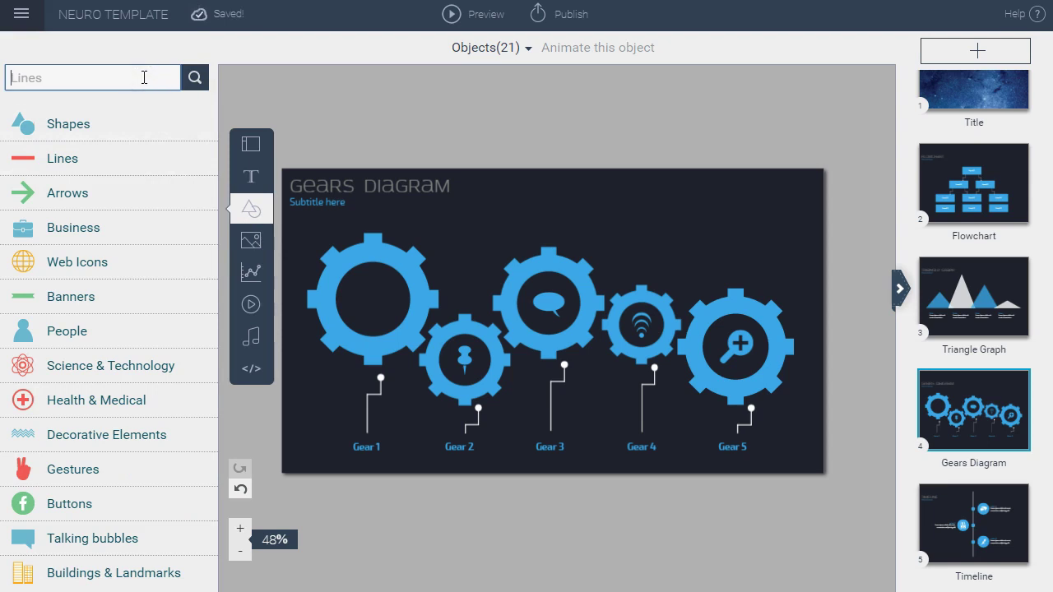
pyautogui.write('cellphone')
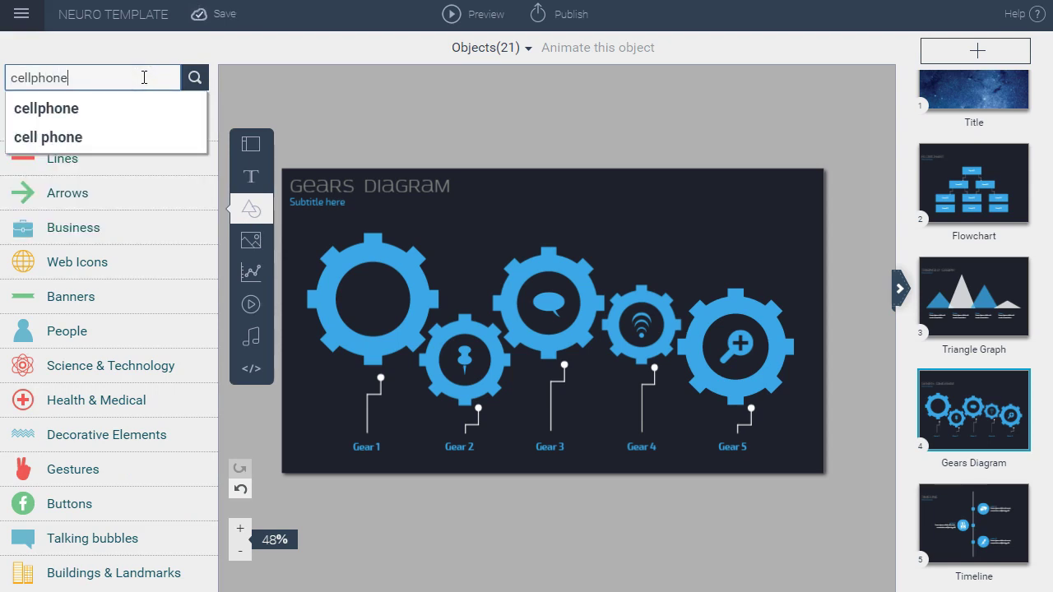
pyautogui.press('Return')
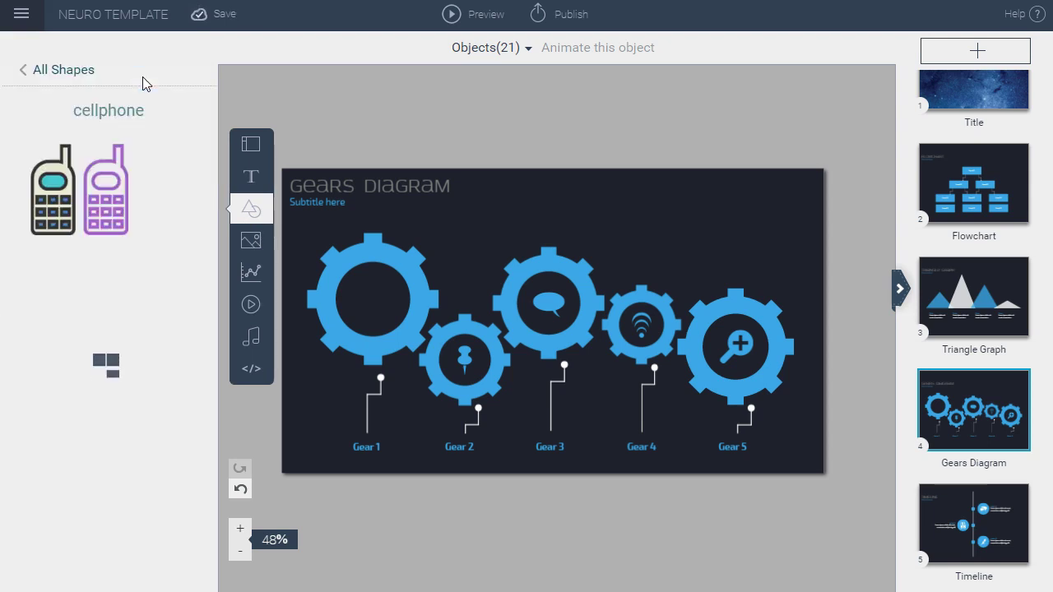
pyautogui.click(107, 200)
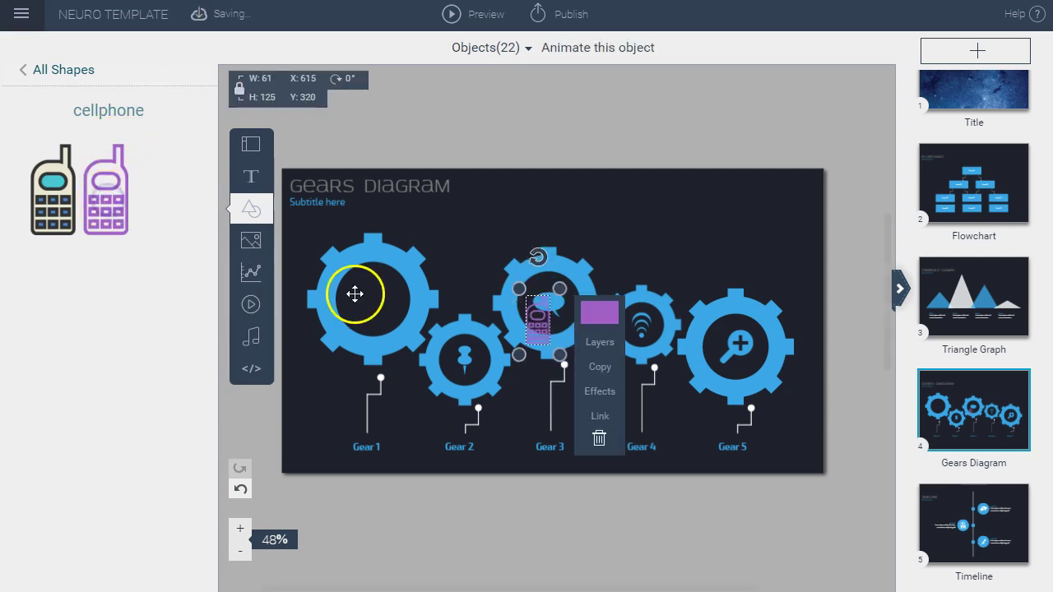
pyautogui.moveTo(537, 327); pyautogui.dragTo(373, 307)
pyautogui.click(436, 294)
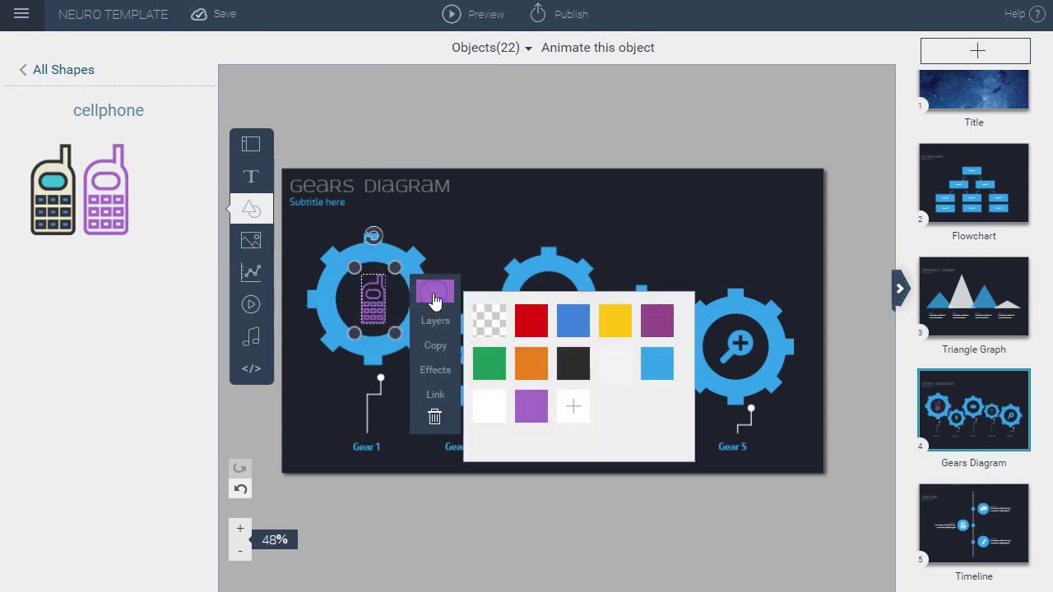
pyautogui.click(654, 364)
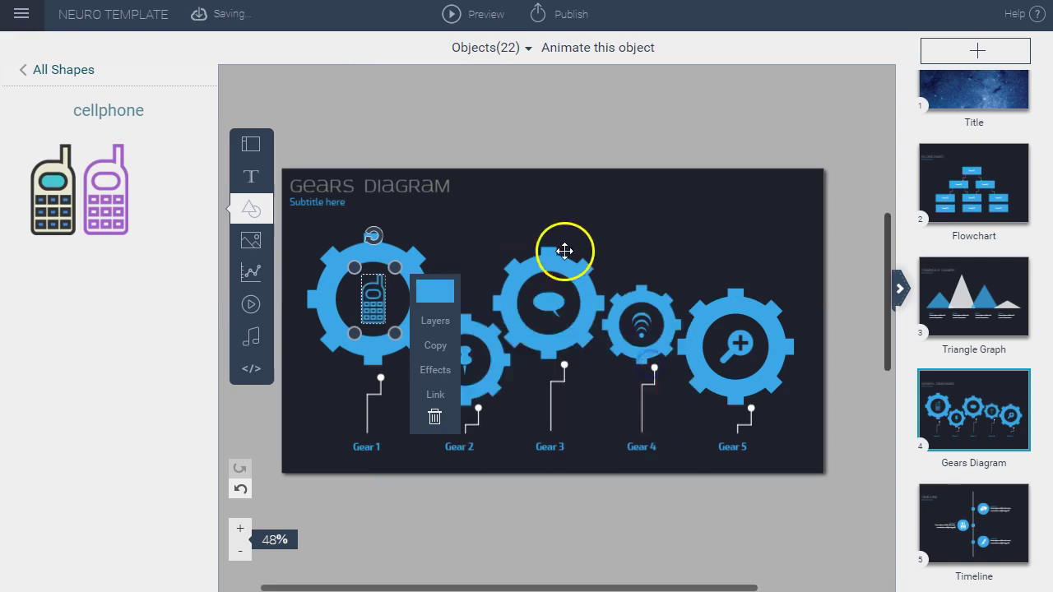
pyautogui.click(503, 217)
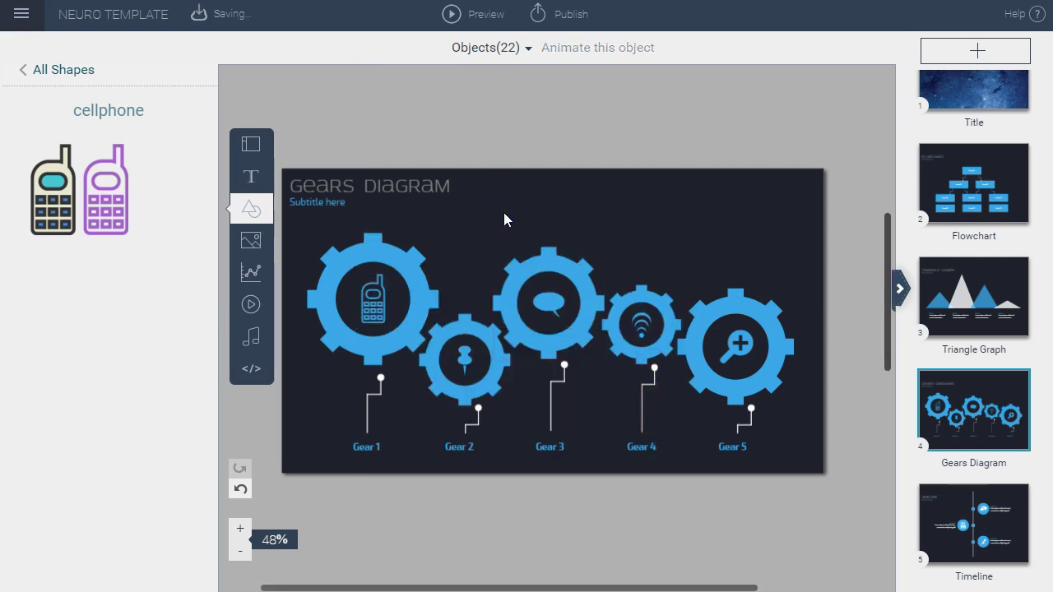
# Step: Open the Timeline slide, inspect its Label 1–3 icons, and scroll to the slide top
pyautogui.click(953, 553)
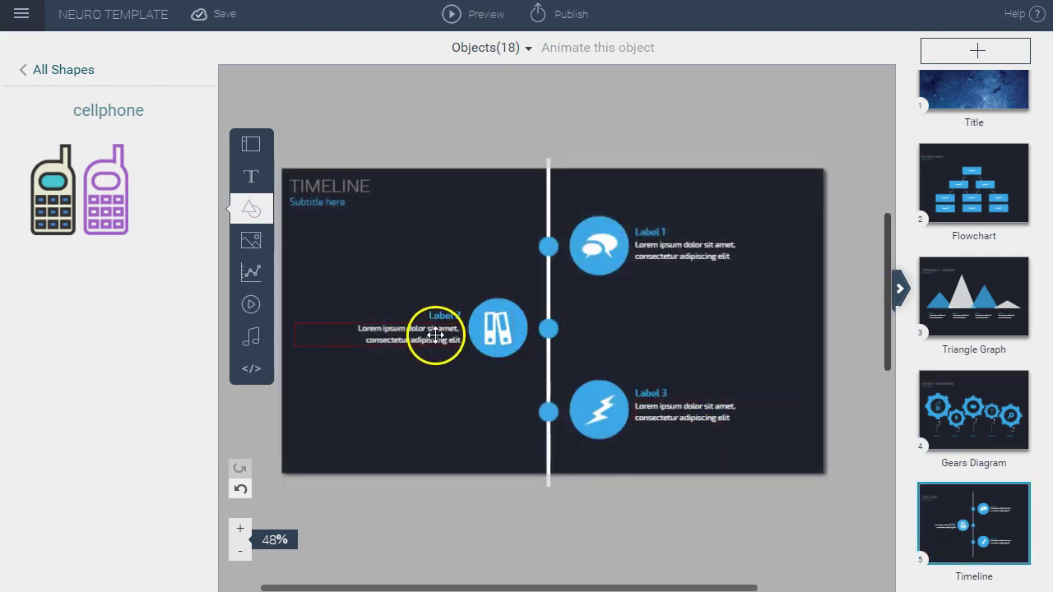
pyautogui.click(491, 343)
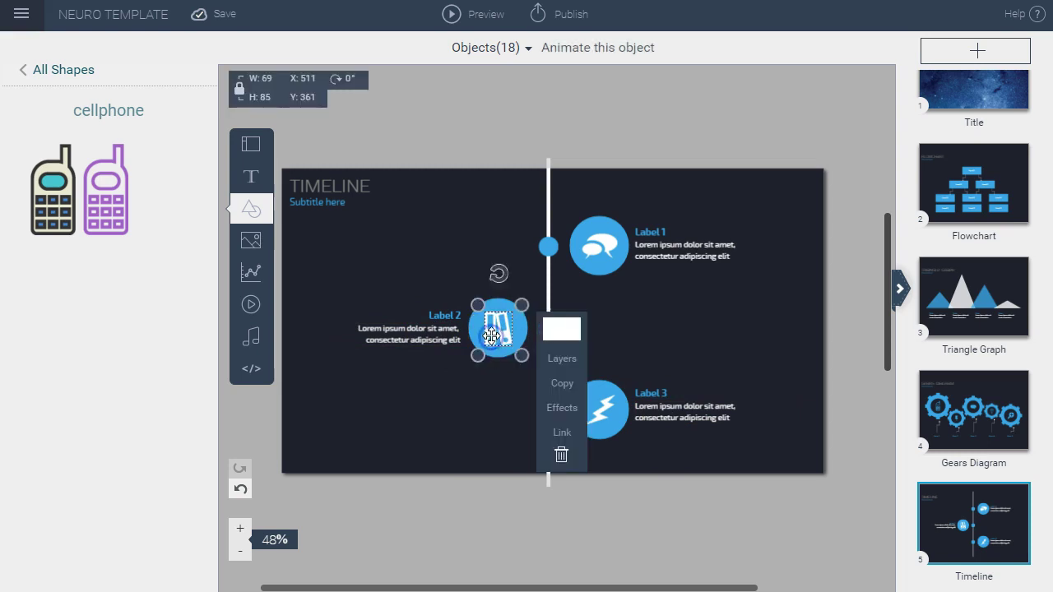
pyautogui.click(589, 253)
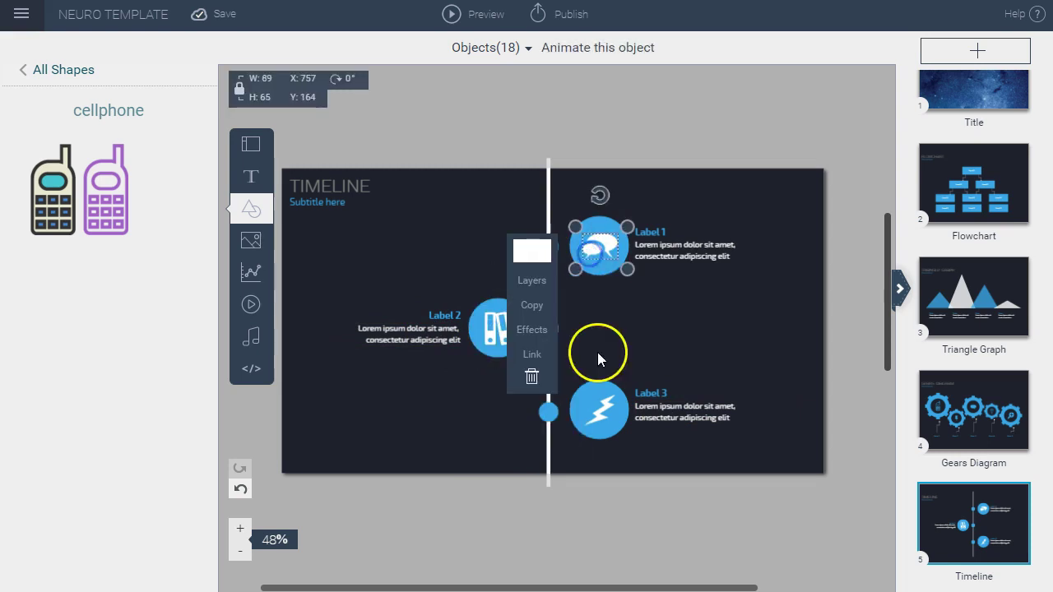
pyautogui.click(601, 415)
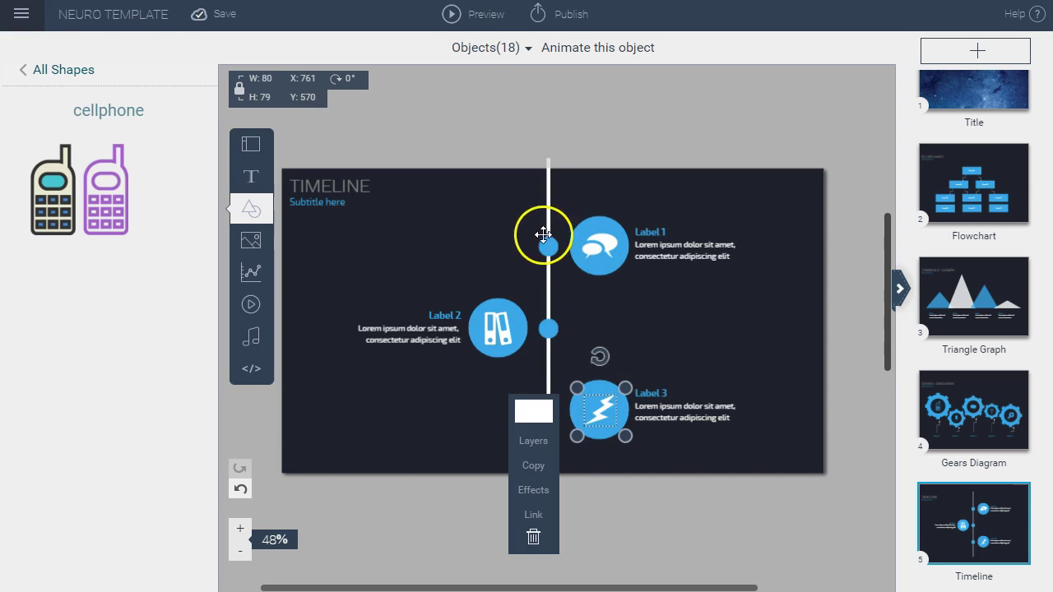
pyautogui.click(516, 110)
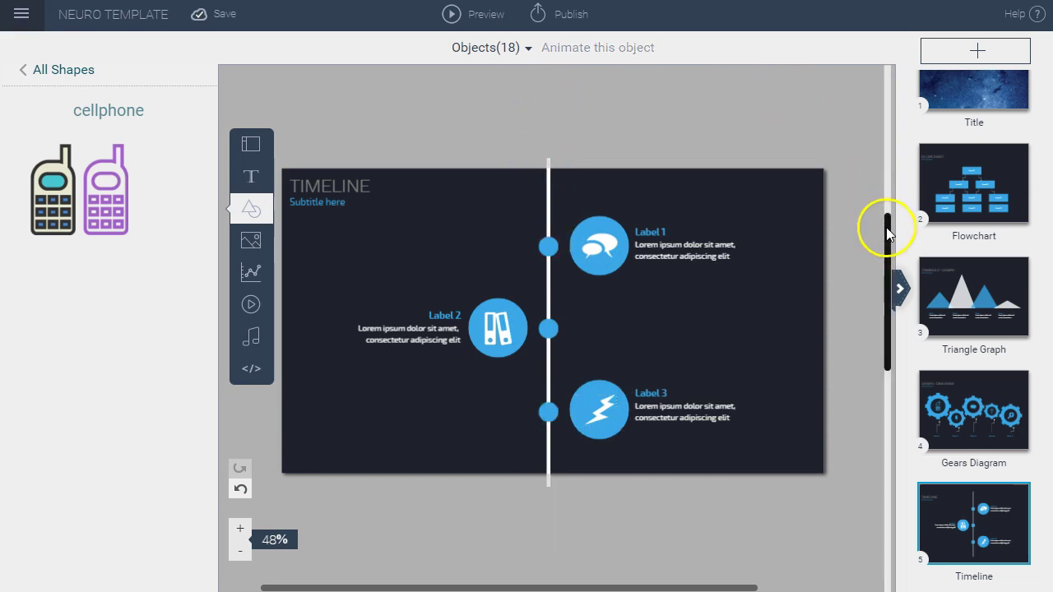
pyautogui.moveTo(887, 235); pyautogui.dragTo(887, 236)
pyautogui.moveTo(887, 272); pyautogui.dragTo(887, 224)
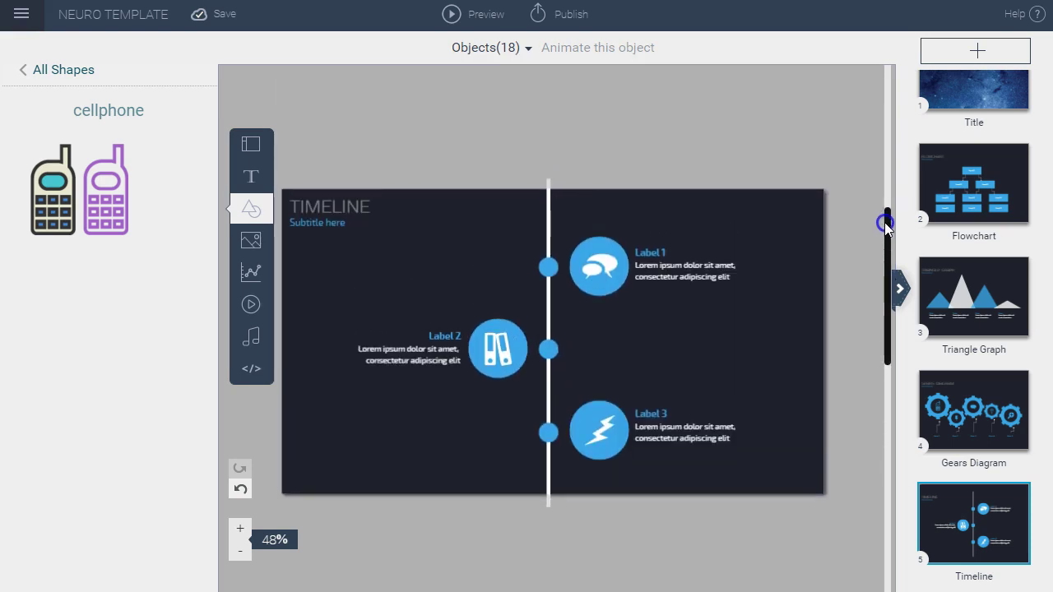